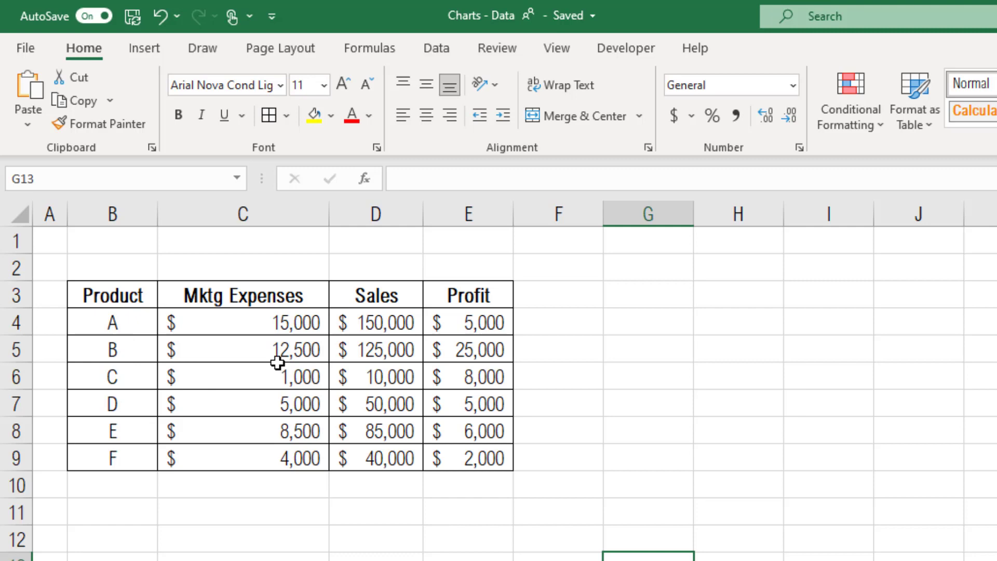
left_click(279, 324)
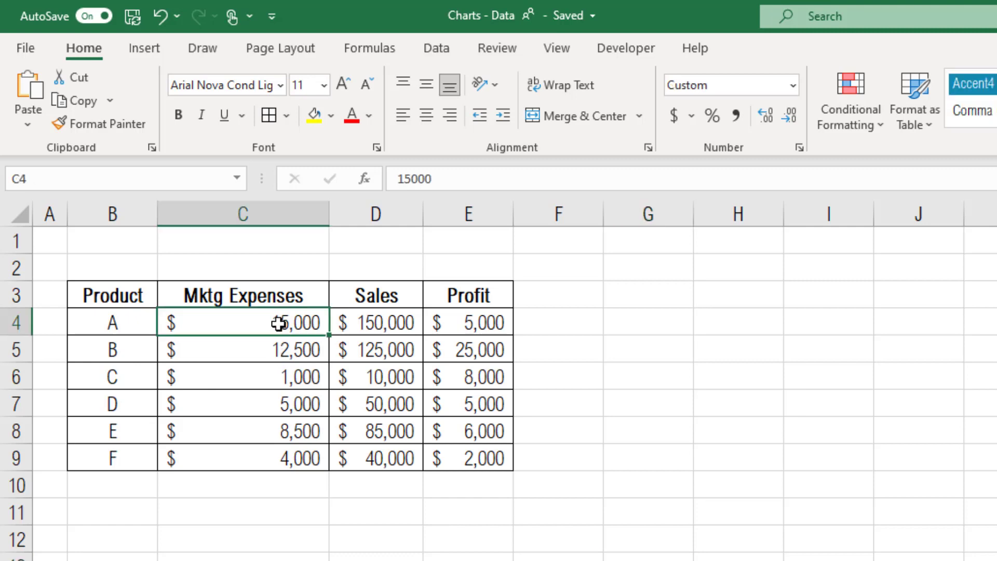
left_click(383, 326)
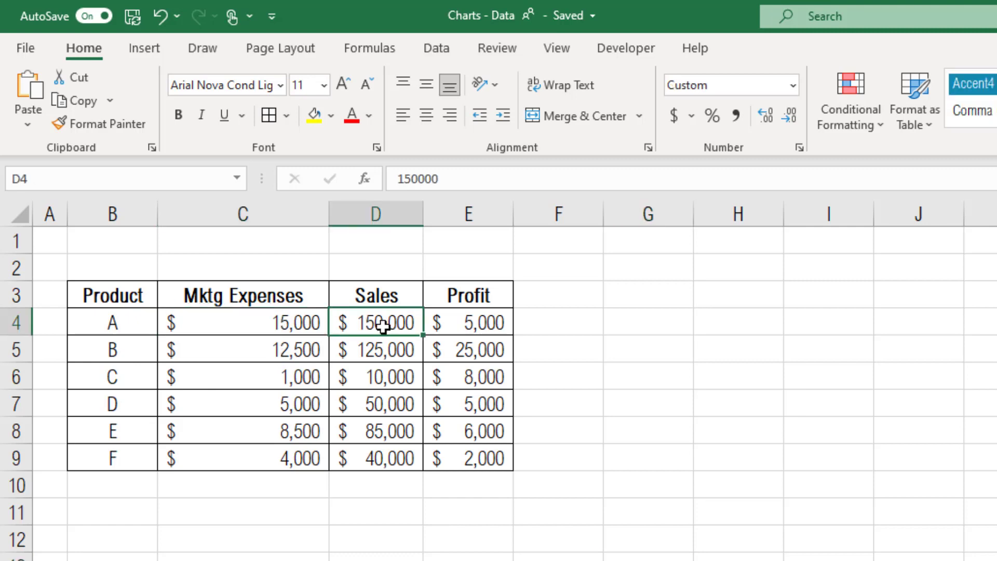
left_click(484, 326)
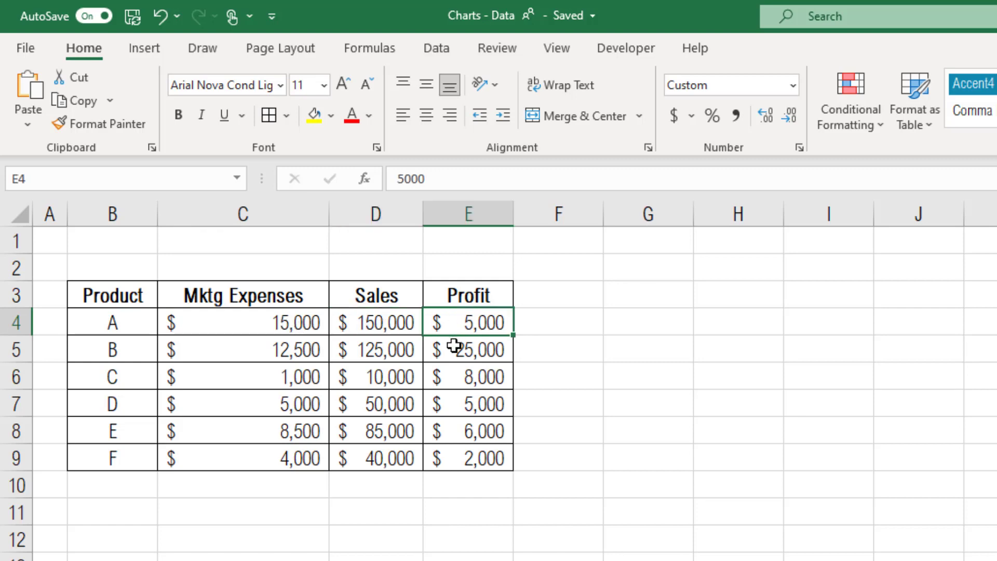
Insert a blank 2-D bubble chart starting from empty cell G3 and move it up beside the product table.
left_click(635, 296)
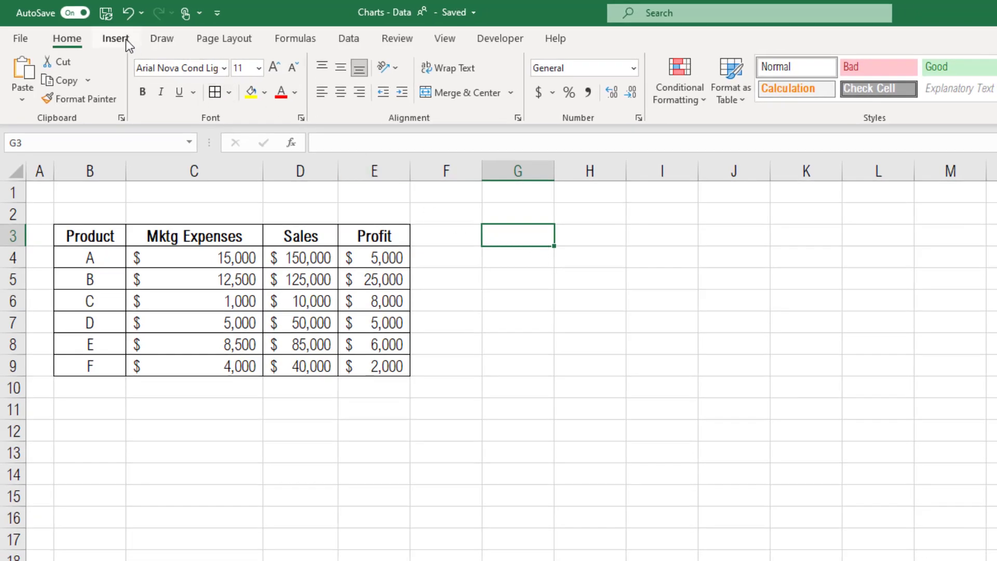
left_click(124, 39)
left_click(731, 99)
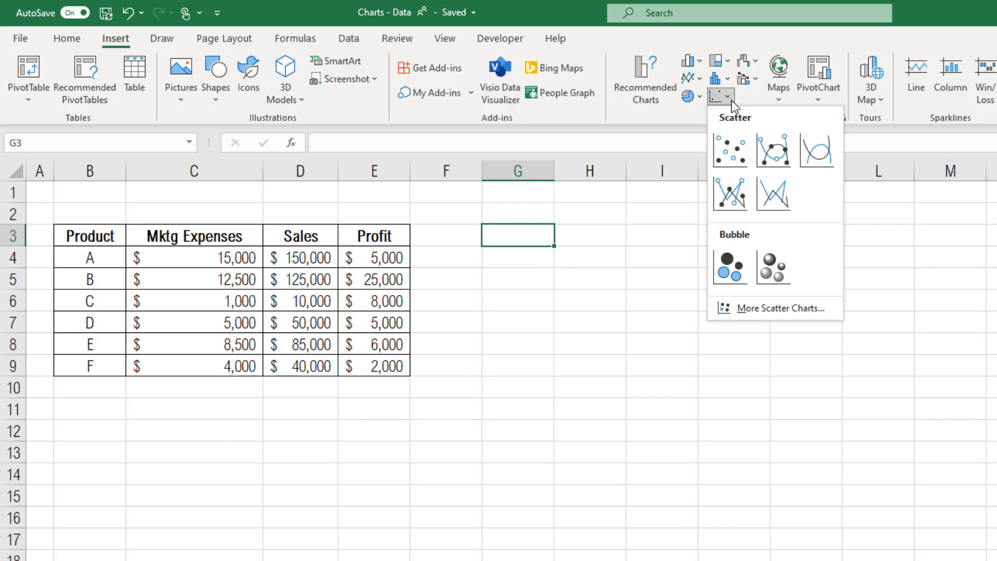
left_click(687, 117)
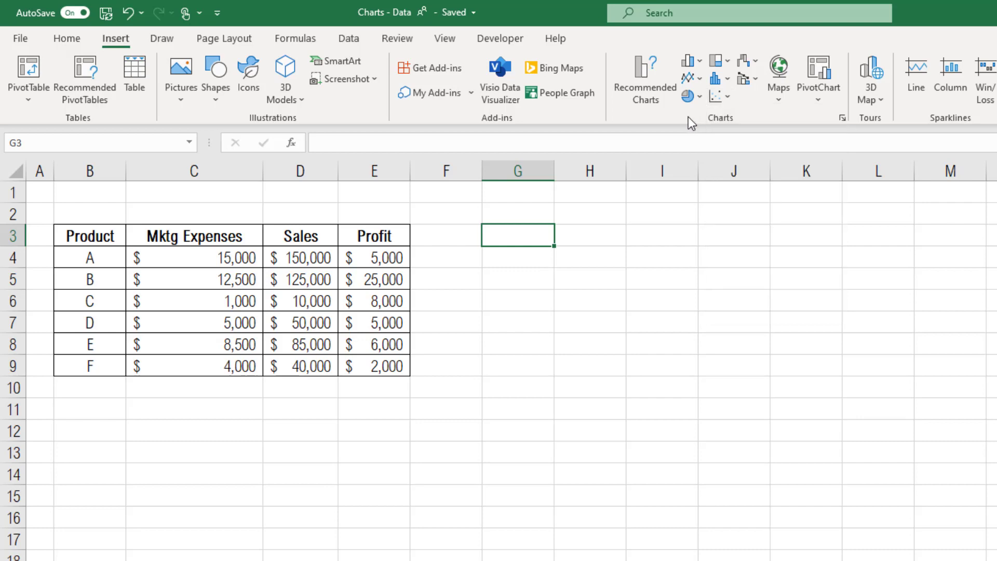
left_click(728, 96)
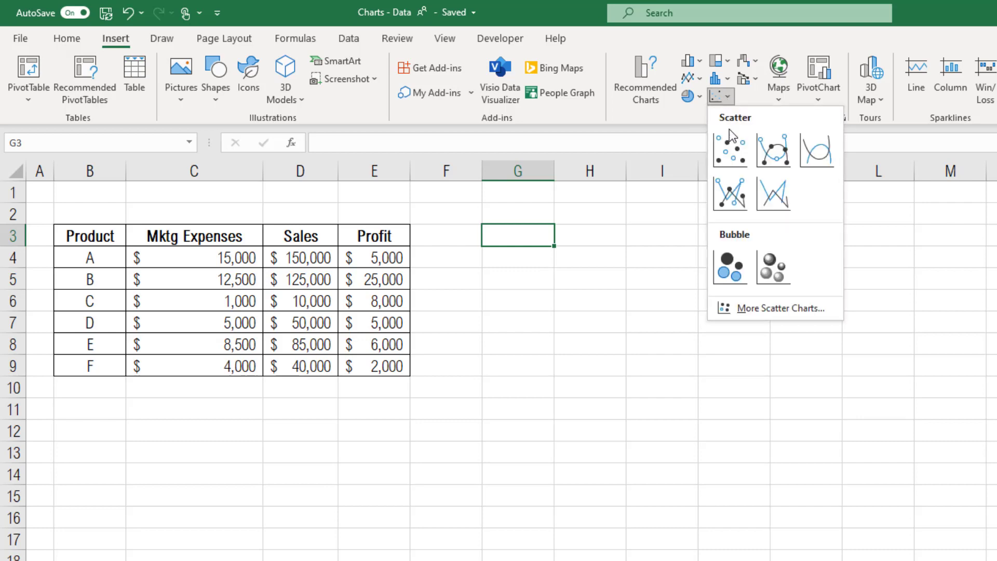
left_click(730, 266)
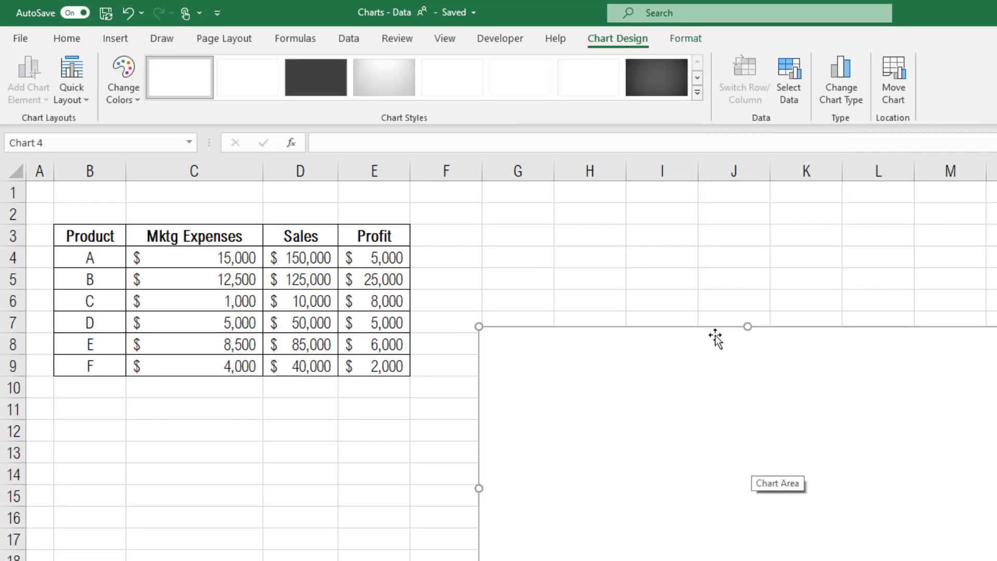
left_click_drag(717, 338, 726, 254)
Add a data series to the blank chart and name it "Effect of Mktg Expenses on Sales and Profit".
right_click(744, 335)
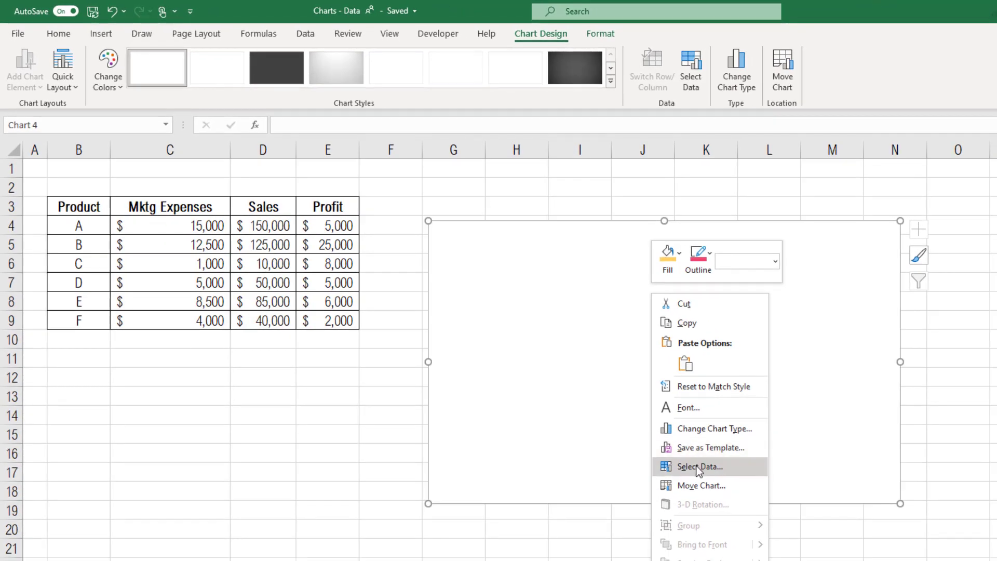
left_click(699, 467)
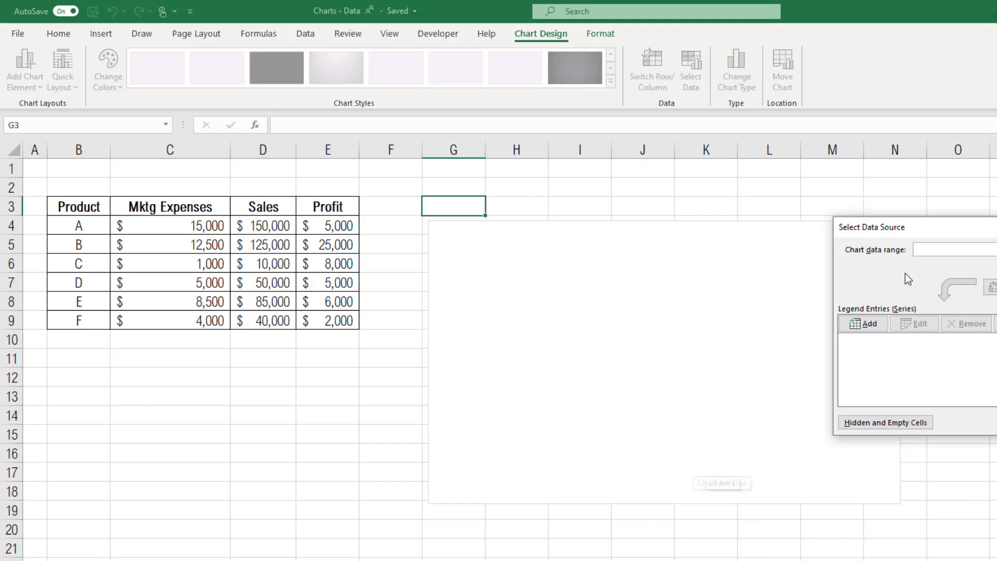
left_click_drag(915, 231, 558, 264)
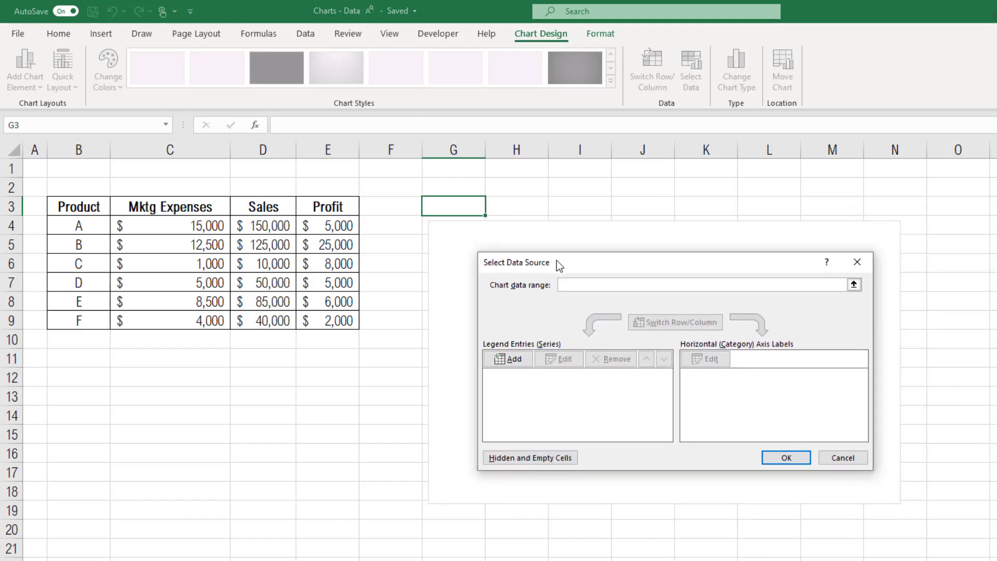
left_click(515, 358)
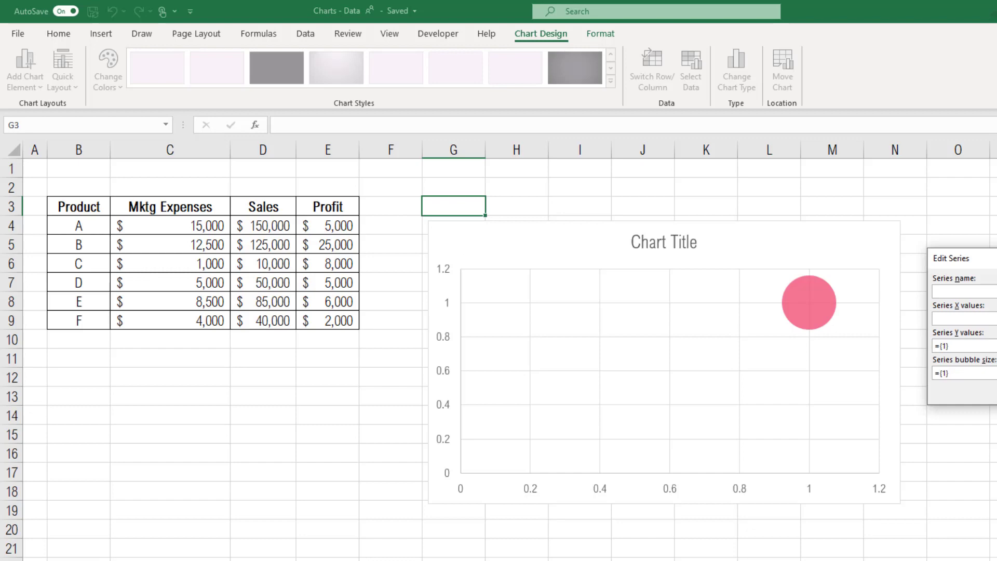
left_click_drag(980, 259, 510, 286)
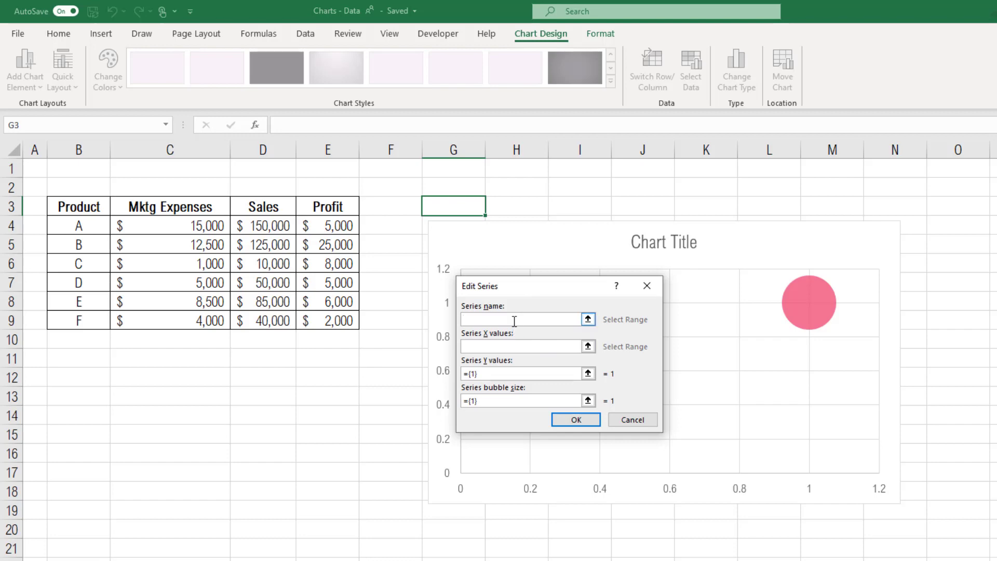
type("Effect of Mktg Ep")
key("BackSpace")
type("xpenses on Sales and Profit")
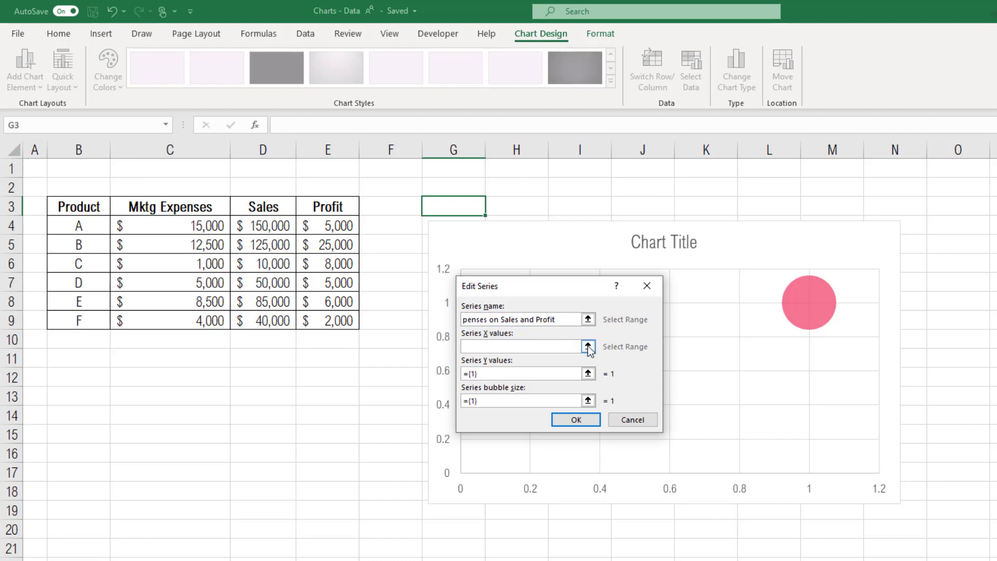
Set the series X values to the marketing expenses in C4:C9 and the Y values to the sales in D4:D9.
left_click(588, 347)
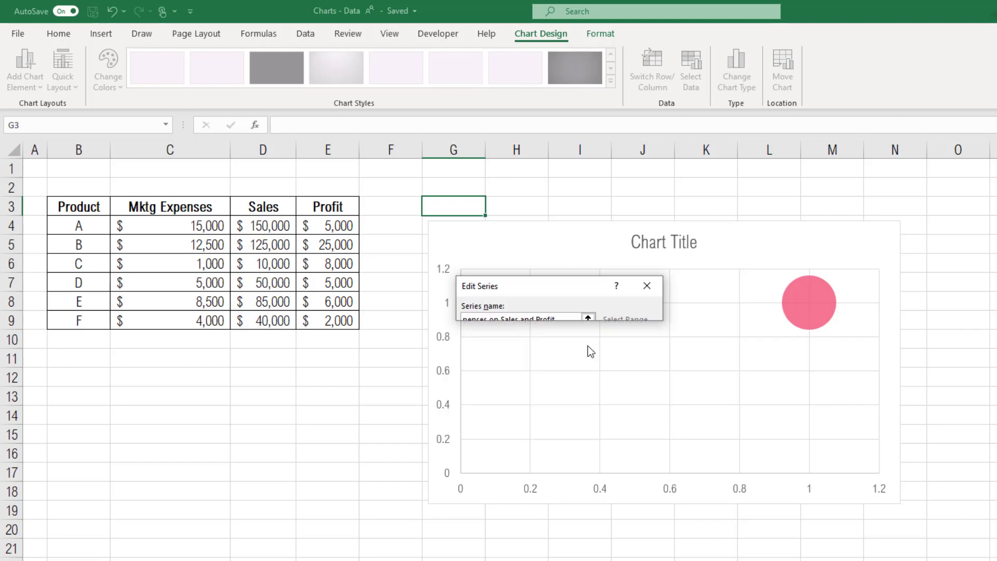
left_click_drag(199, 226, 200, 320)
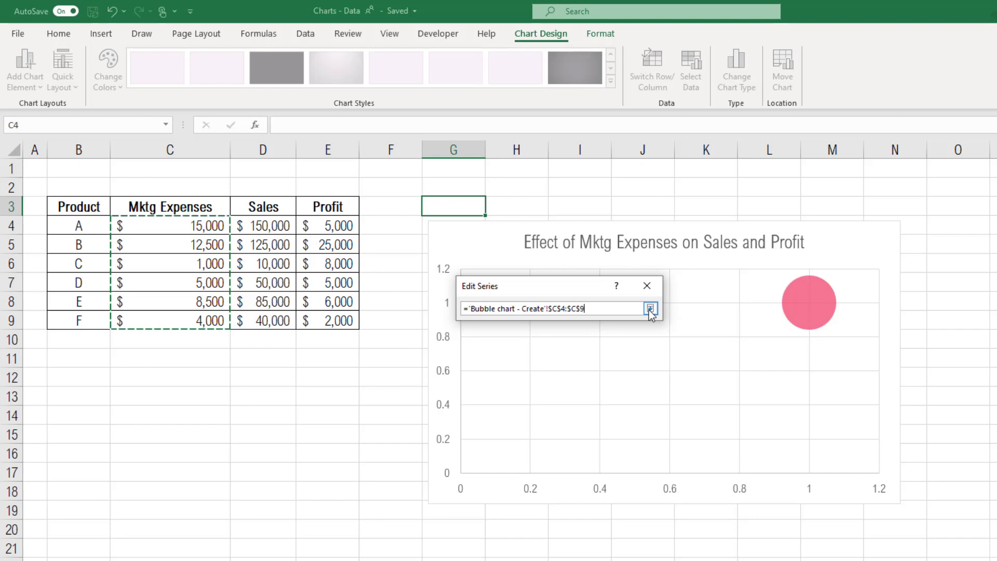
left_click(650, 309)
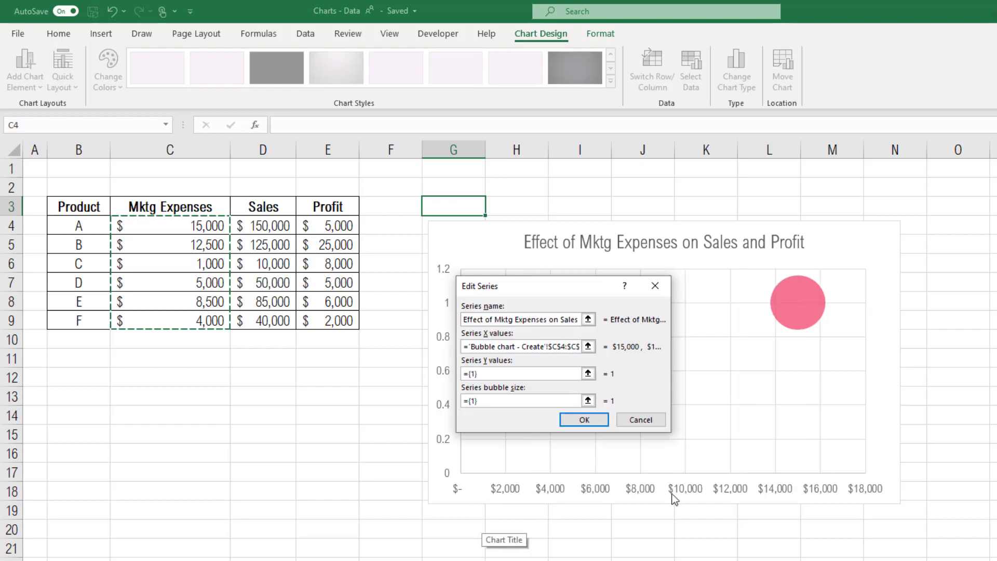
left_click(588, 374)
key("BackSpace")
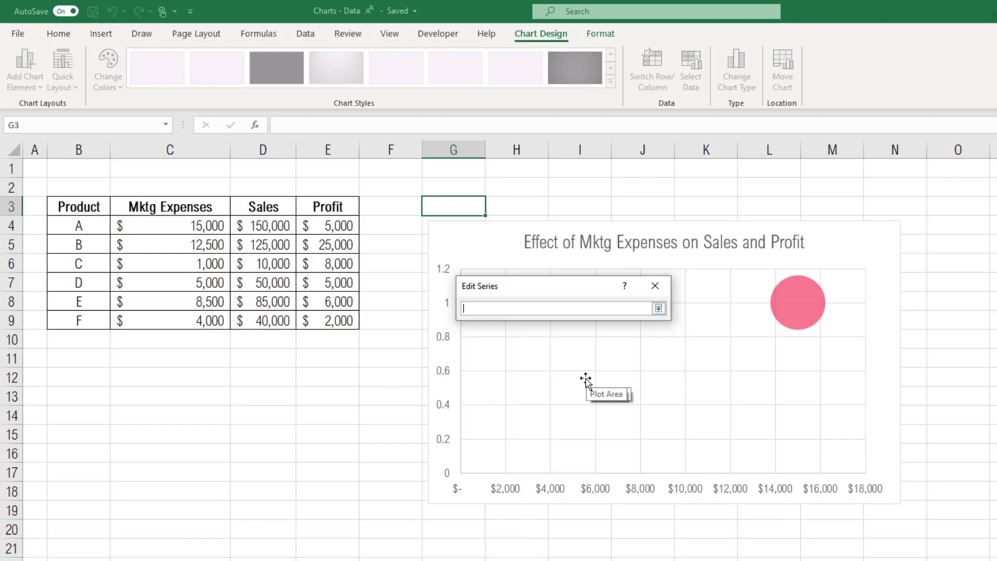
left_click_drag(277, 232, 274, 322)
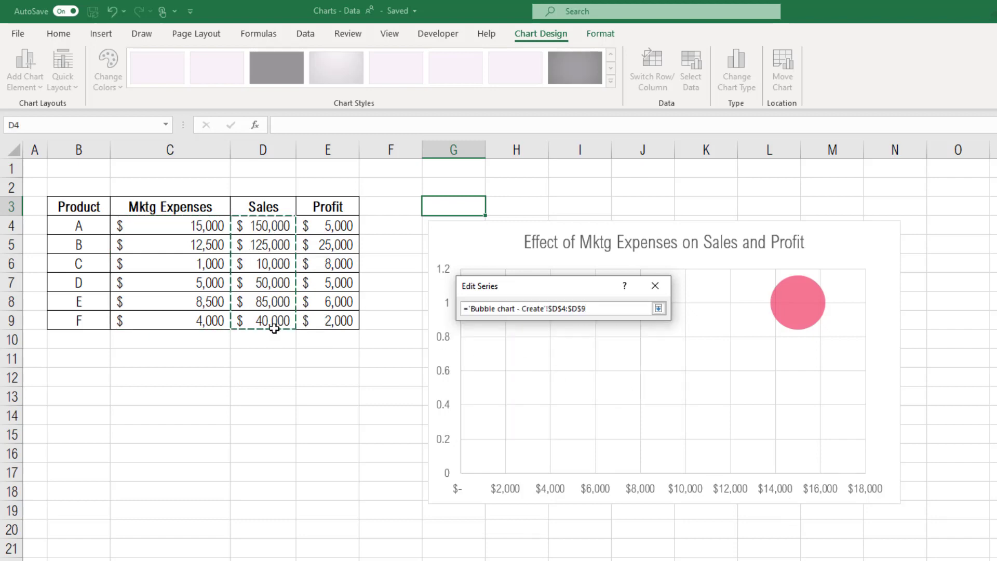
key("Return")
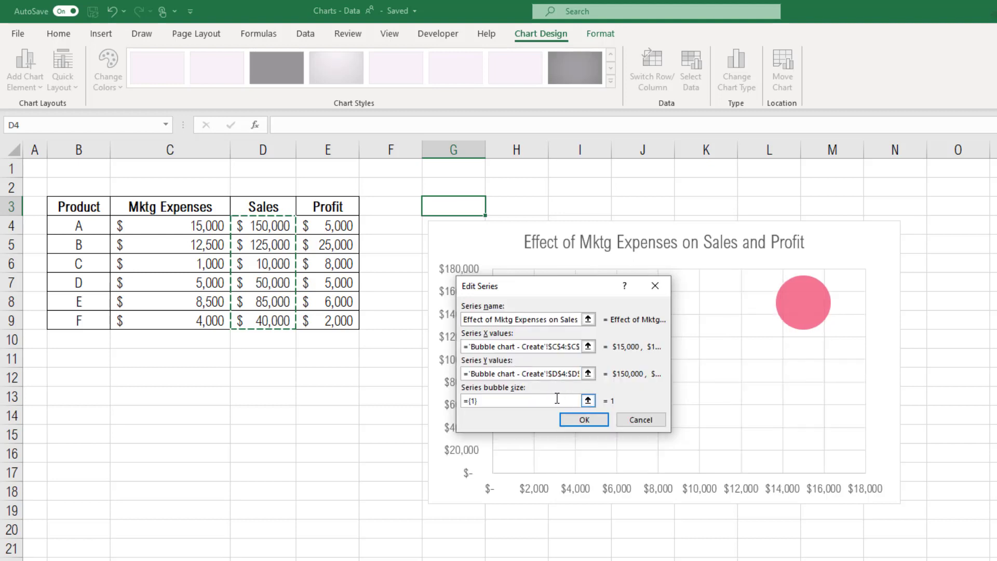
Set the series bubble size to the profit values in E4:E9 and apply the data source.
left_click_drag(479, 401, 463, 403)
key("BackSpace")
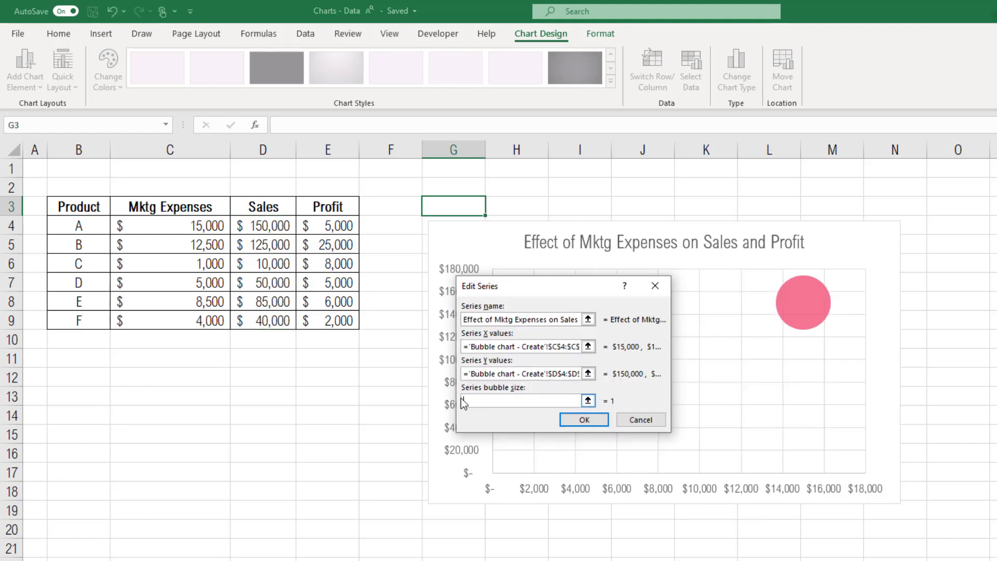
left_click(526, 398)
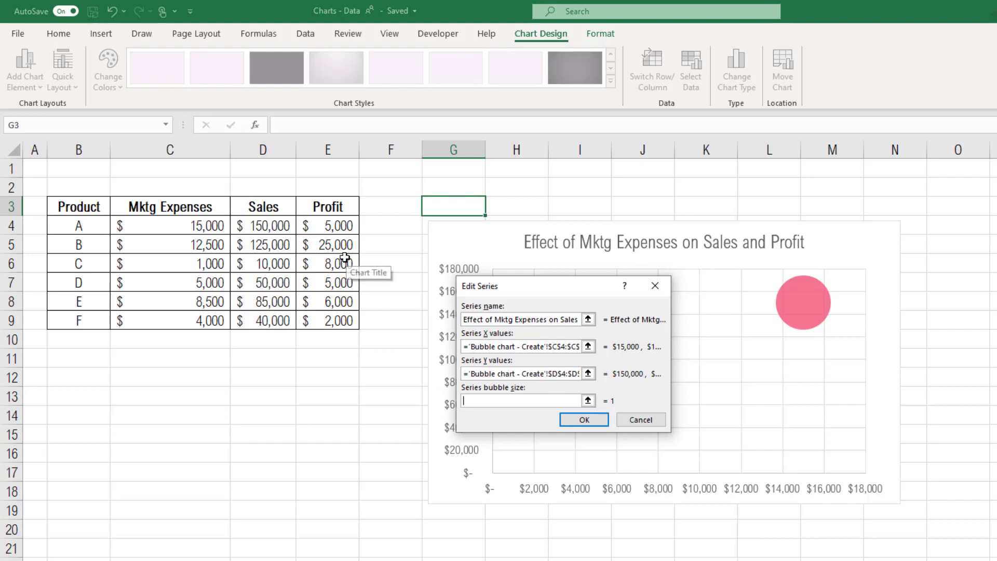
left_click_drag(338, 229, 333, 318)
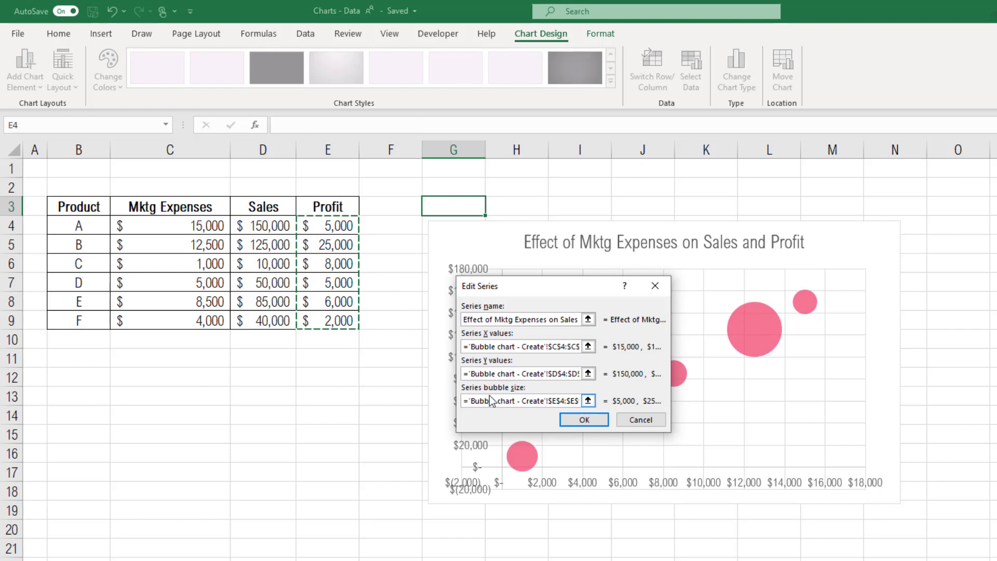
left_click(573, 422)
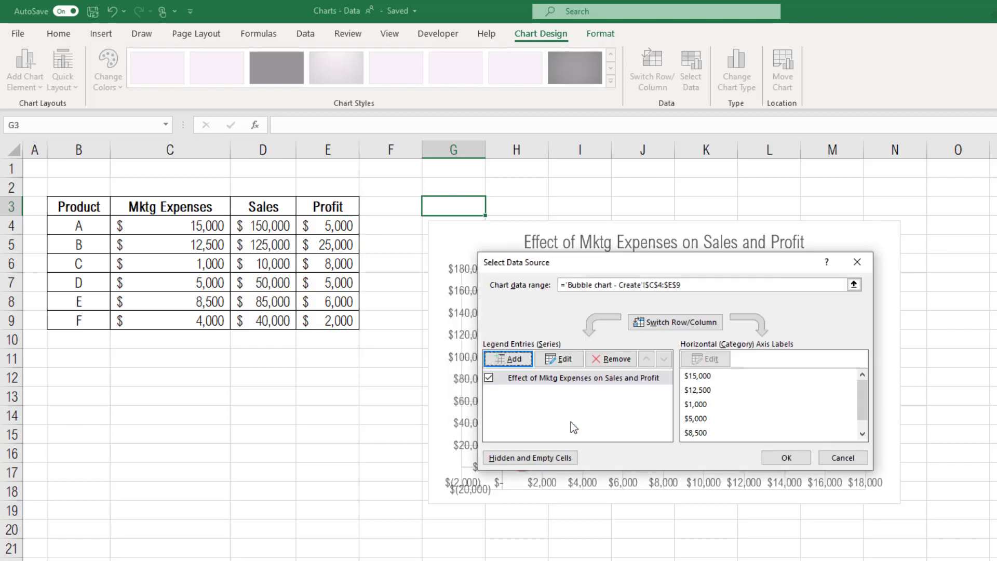
left_click(786, 458)
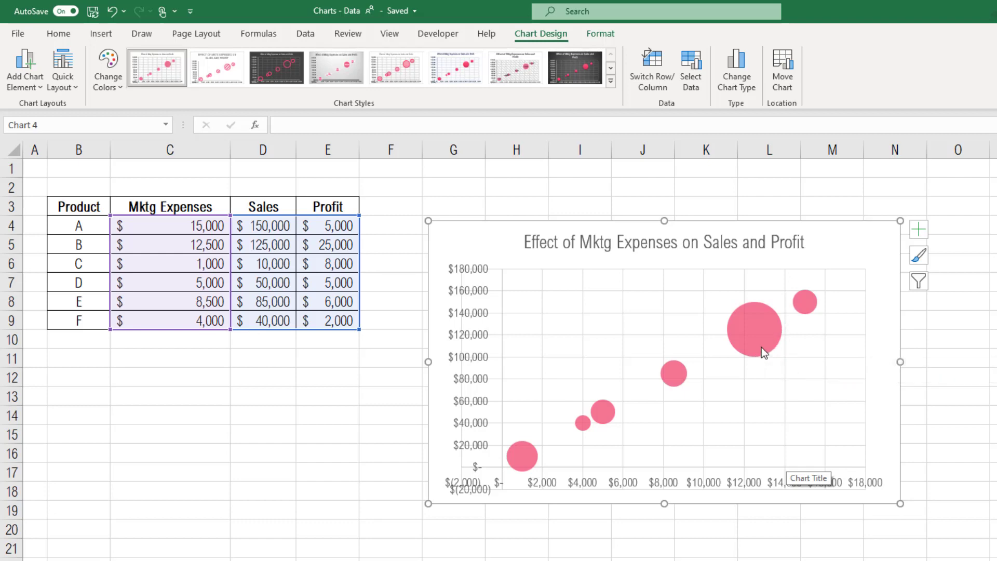
Replace "and" with "&" in the chart title so it reads "Effect of Mktg Expenses on Sales & Profit".
mouse_move(761, 347)
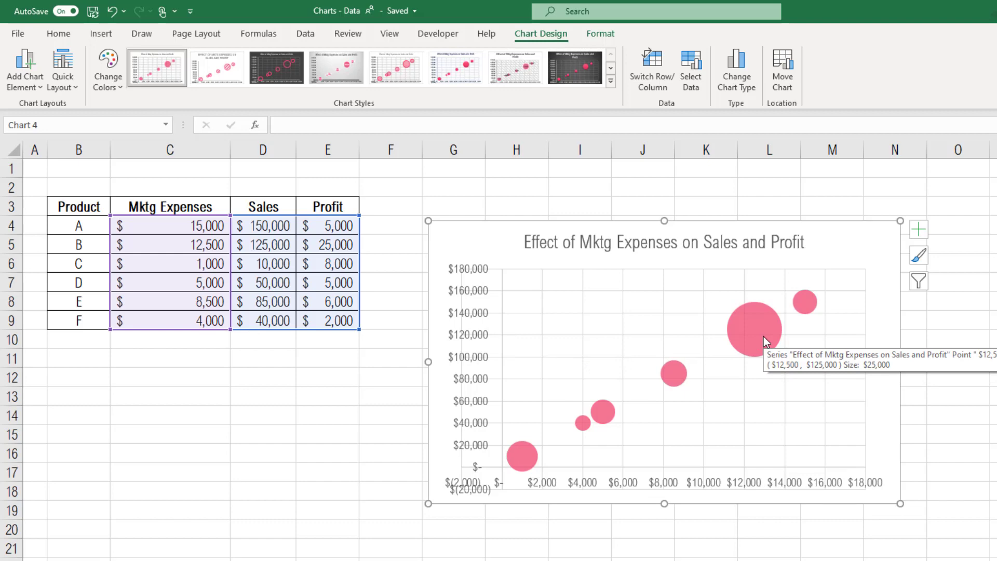
left_click(599, 250)
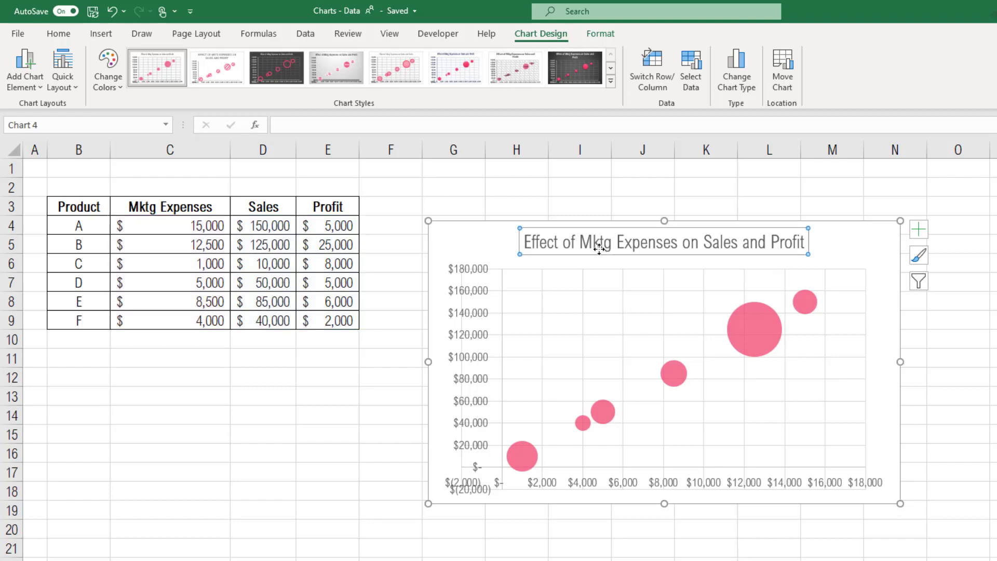
double_click(759, 246)
type("&")
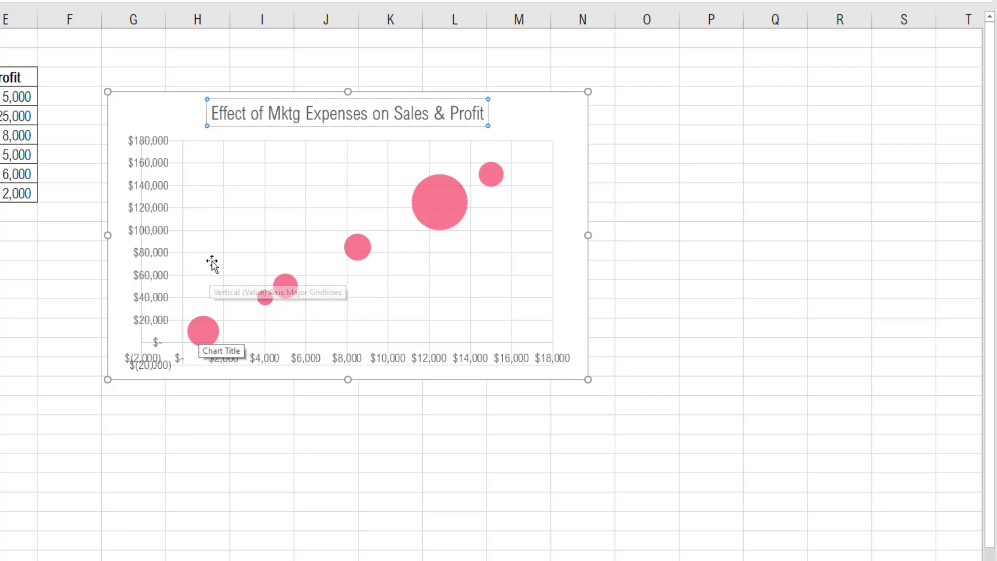
Add axis titles to the bubble chart.
left_click(582, 123)
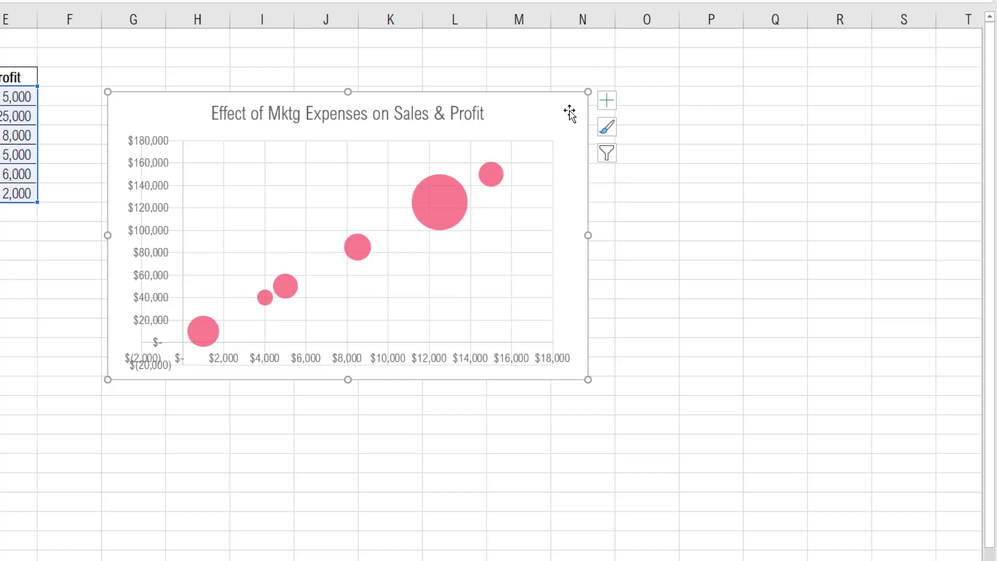
left_click(600, 104)
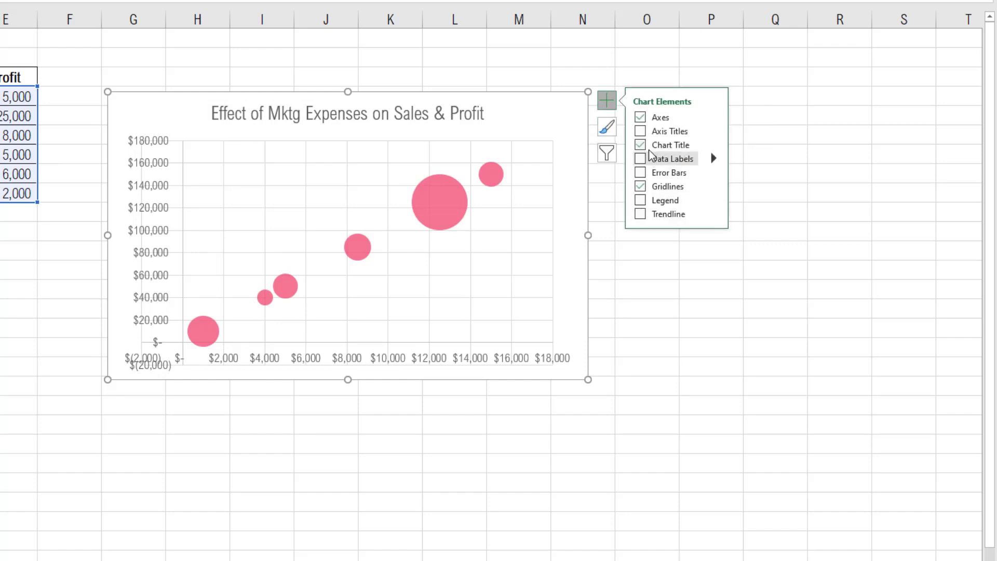
left_click(642, 131)
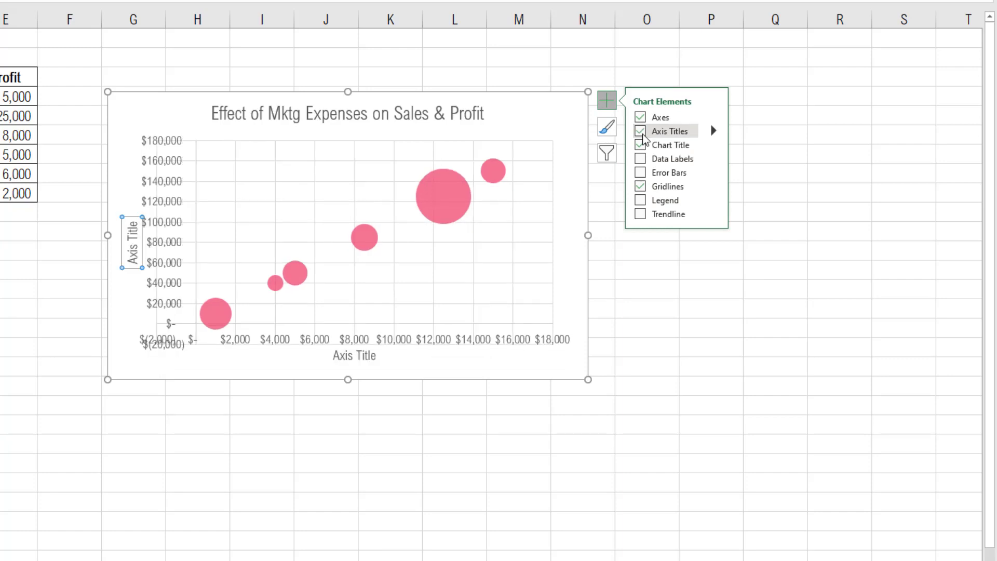
Change the horizontal axis title to "Mktg Expenses".
left_click(367, 358)
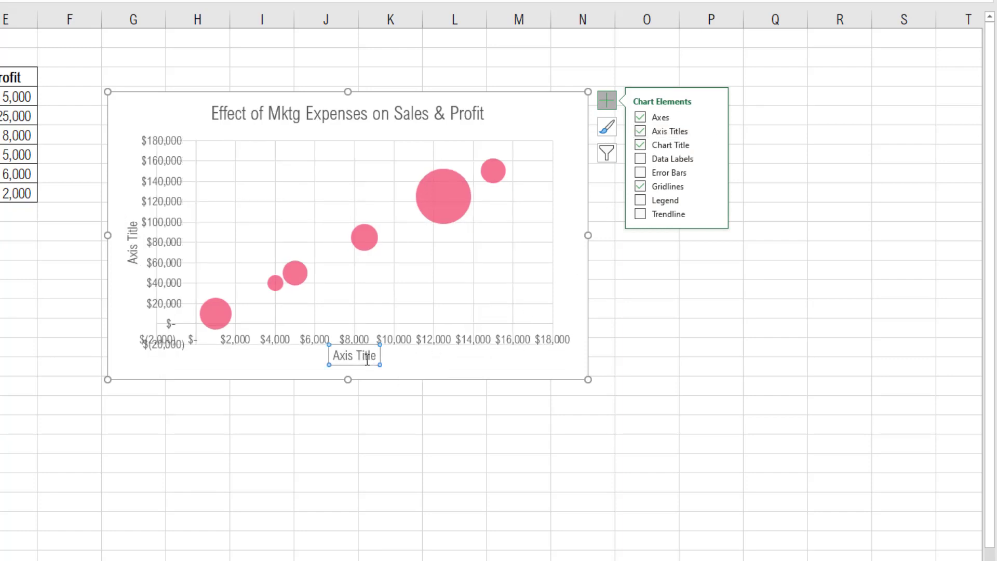
left_click(367, 358)
triple_click(367, 359)
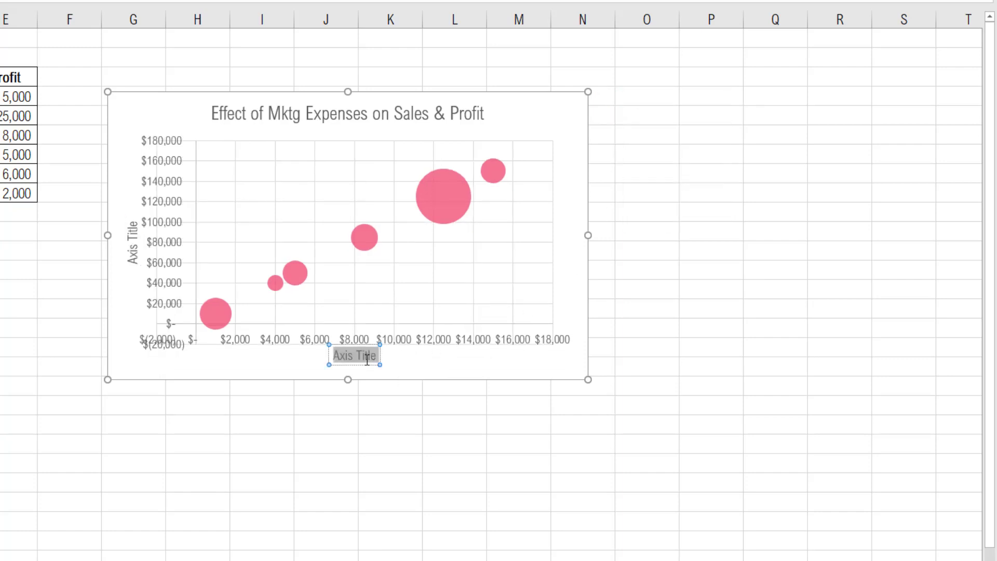
type("Mktg")
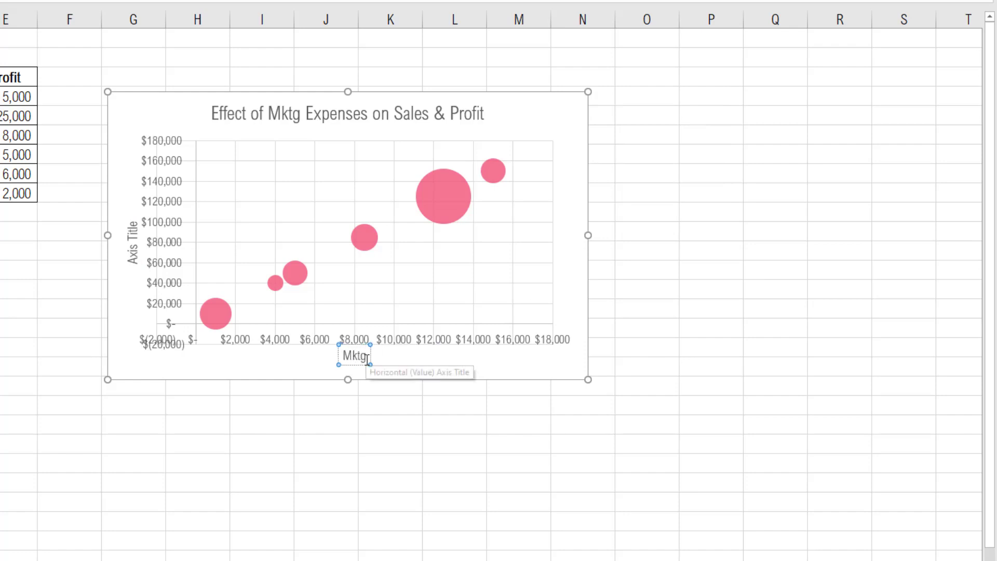
type(" Expenses")
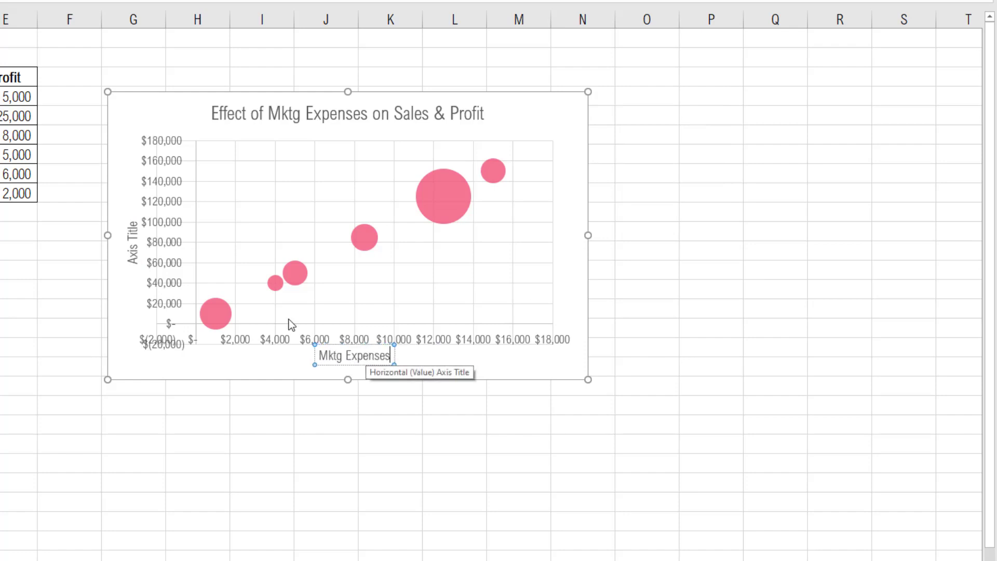
Change the vertical axis title to "Sales".
left_click(132, 235)
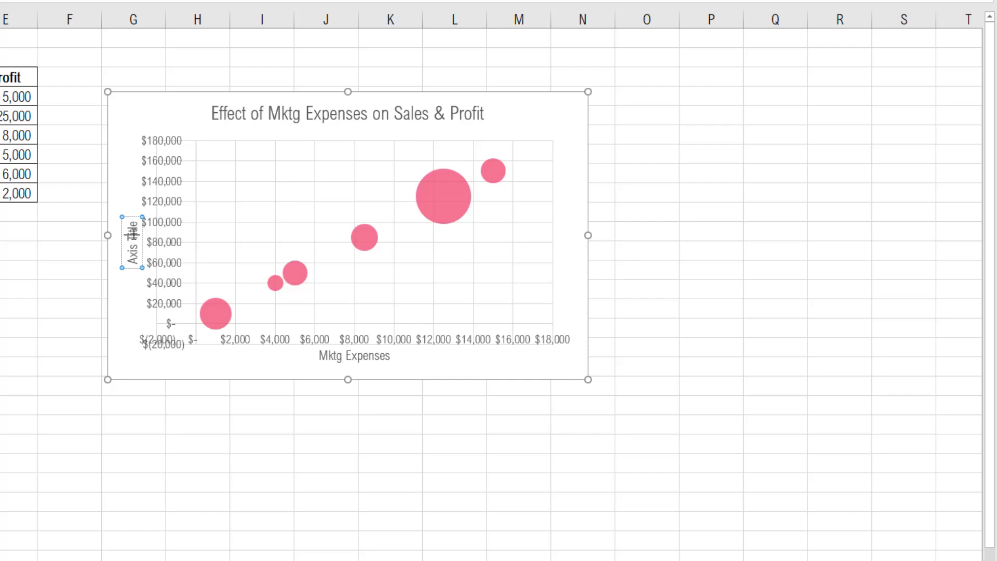
triple_click(134, 234)
type("Sales")
left_click(614, 252)
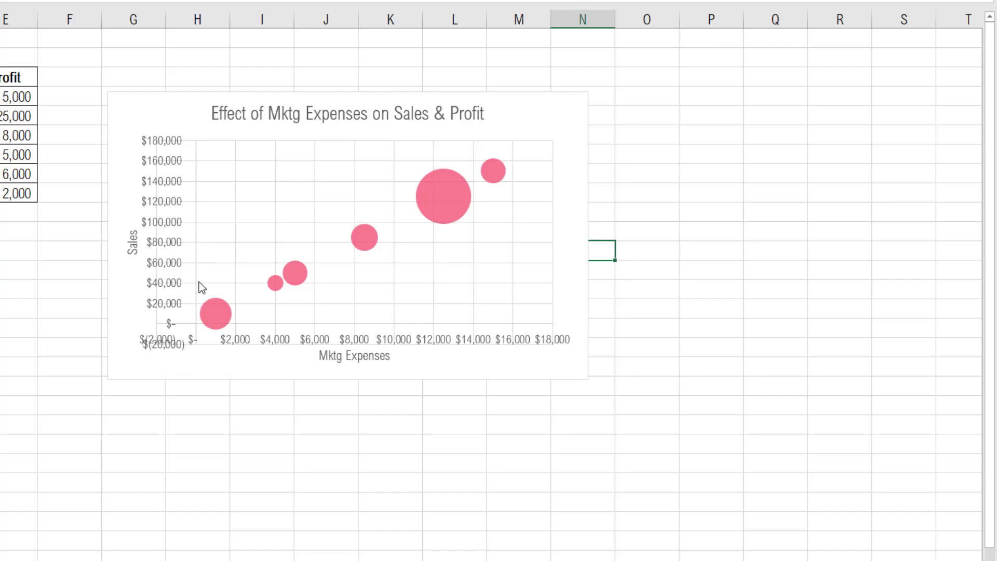
Set the minimum bound of the horizontal Mktg Expenses axis to 0.
right_click(341, 339)
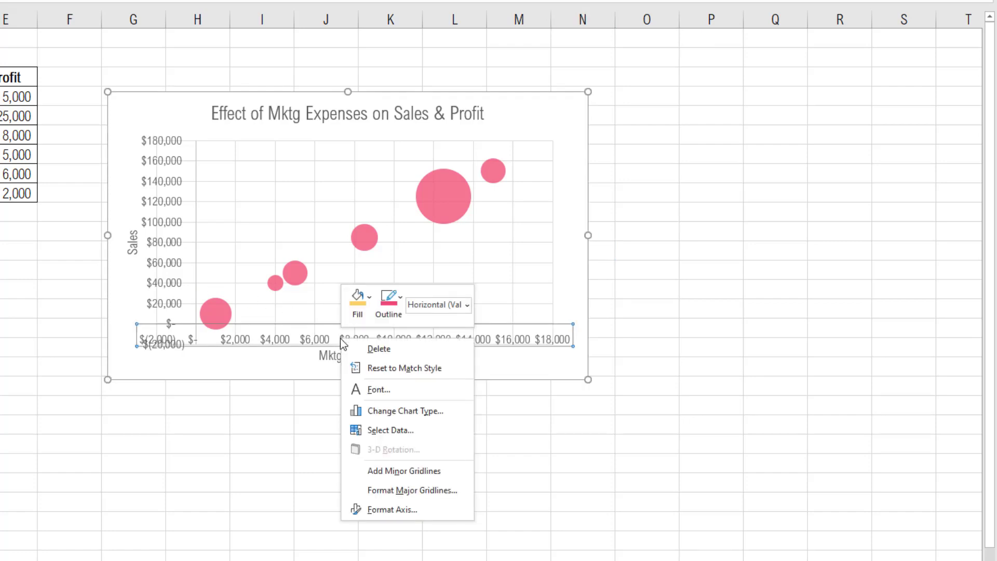
left_click(389, 509)
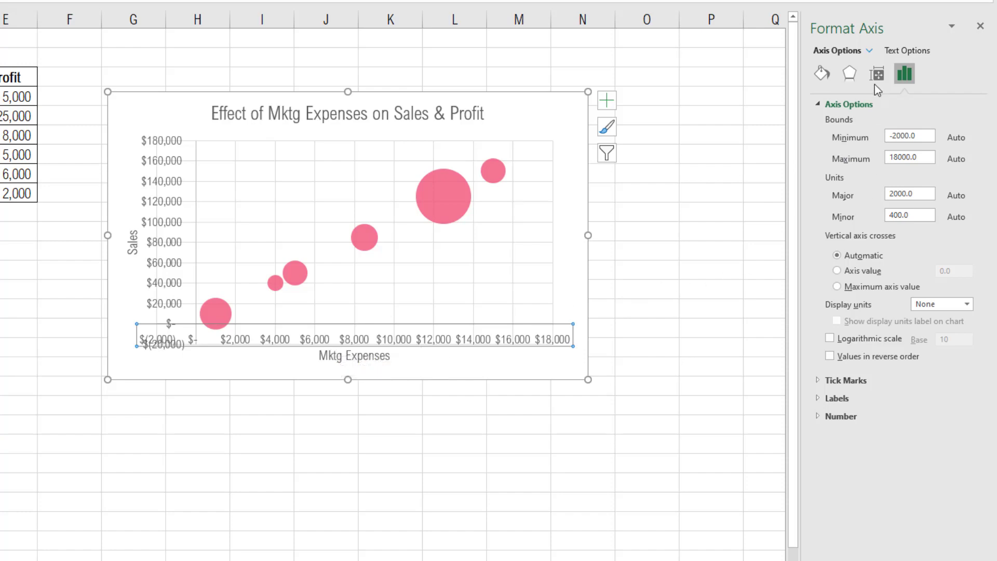
left_click(872, 52)
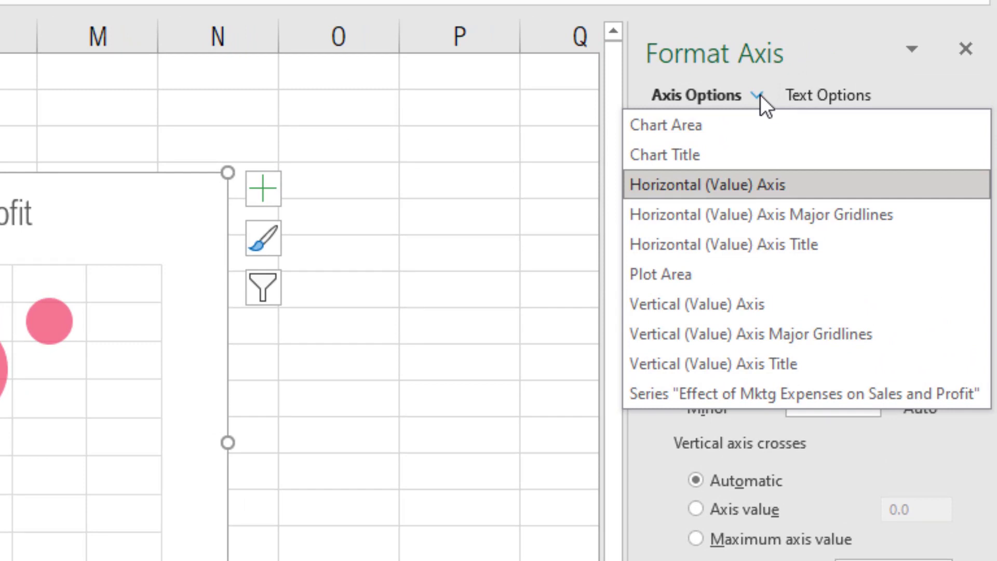
left_click(760, 95)
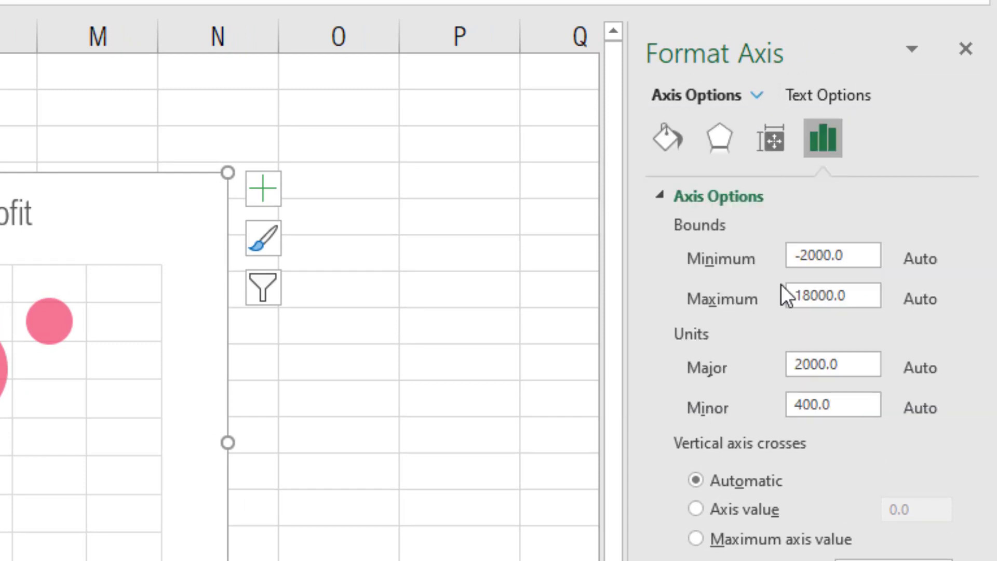
left_click_drag(845, 254, 820, 253)
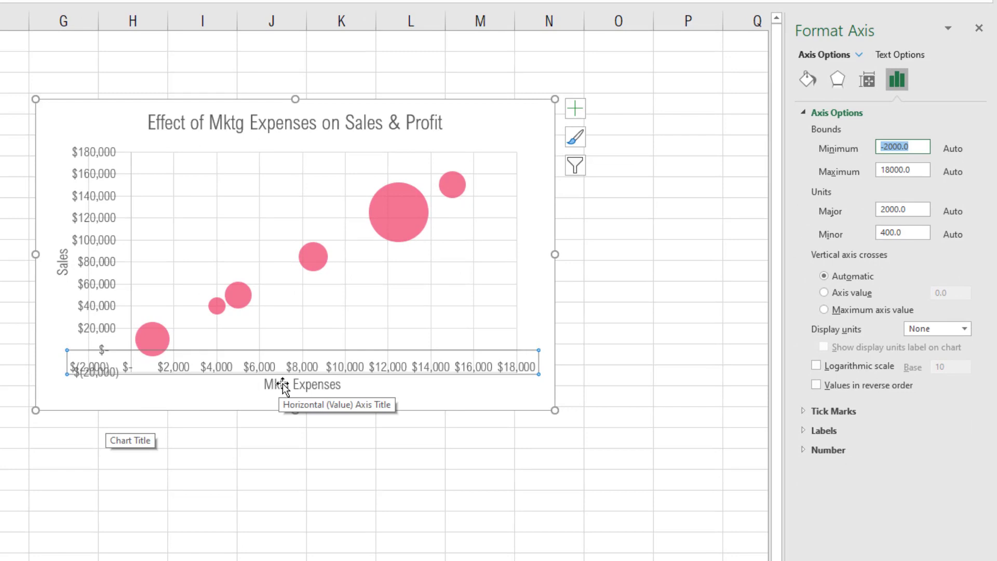
type("0")
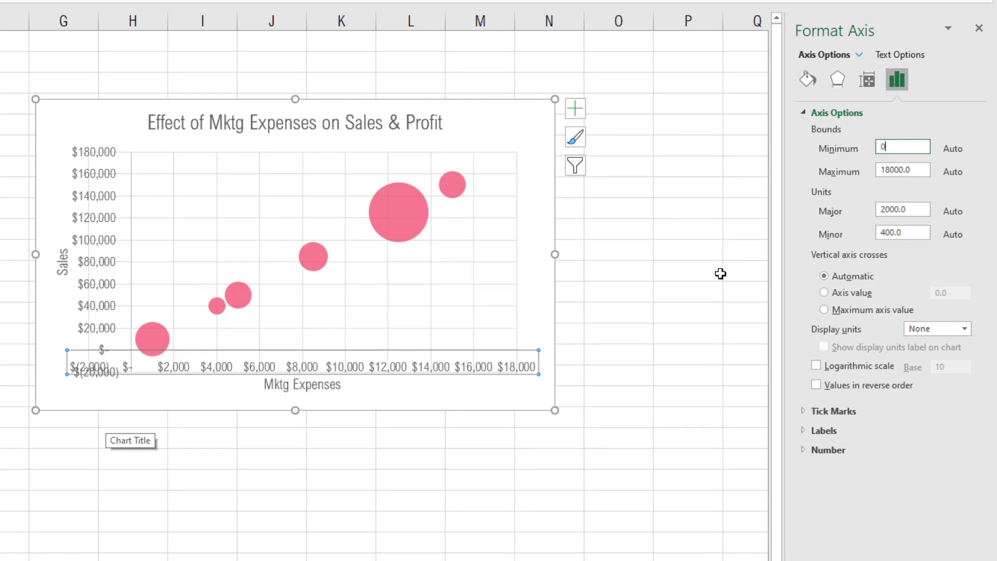
left_click(883, 150)
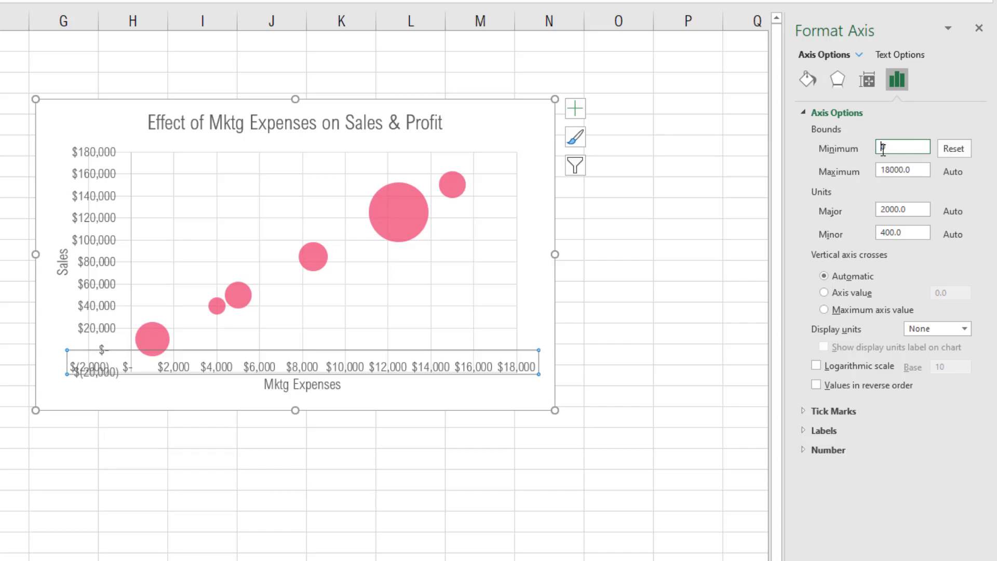
key("Return")
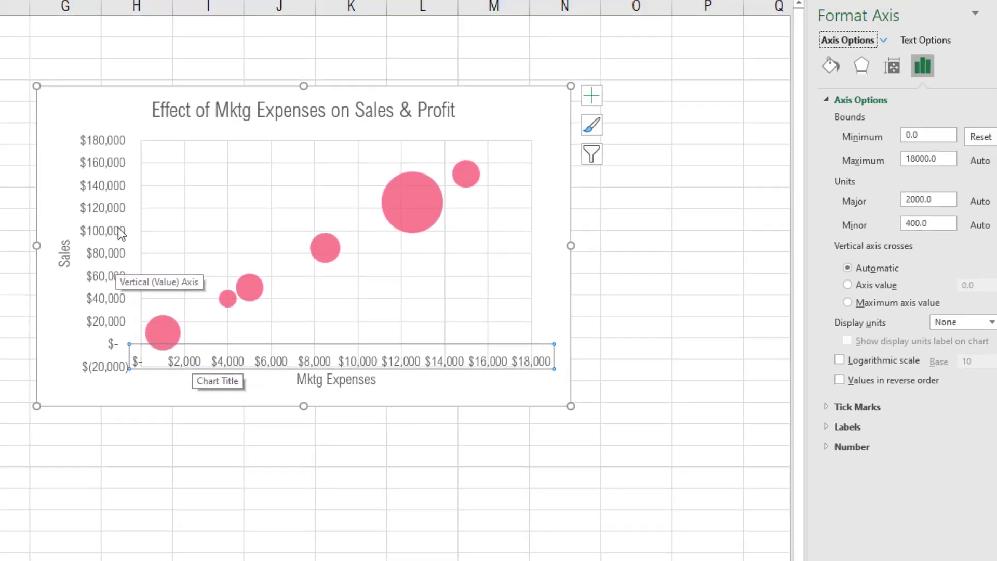
Set the minimum bound of the vertical Sales axis to 0.
left_click(119, 210)
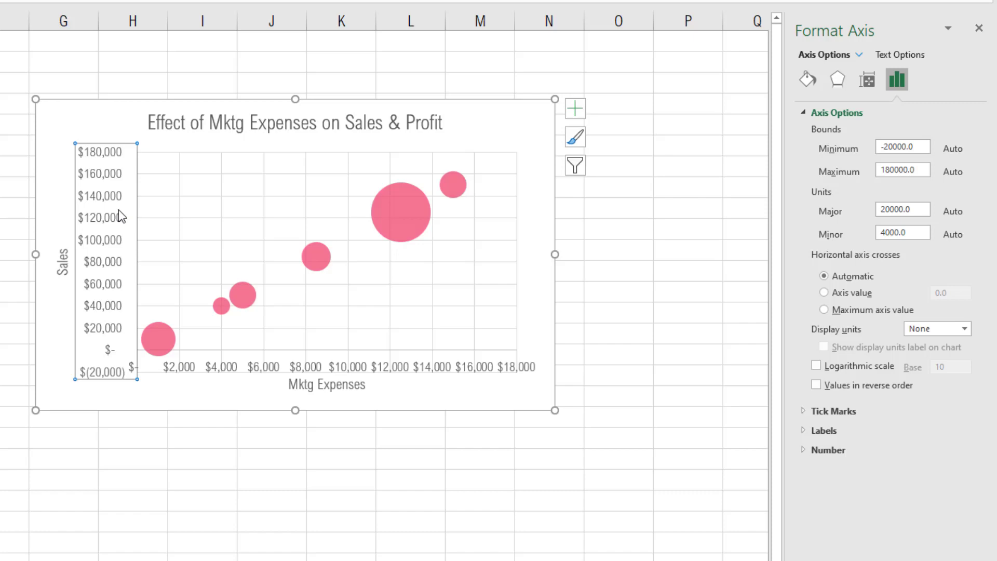
left_click(848, 145)
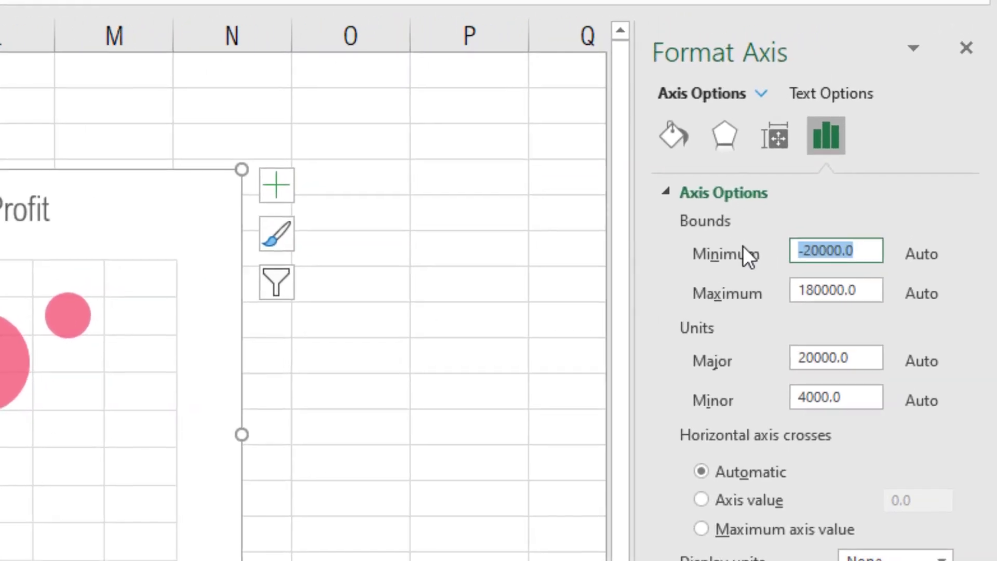
type("0")
key("Return")
key("BackSpace")
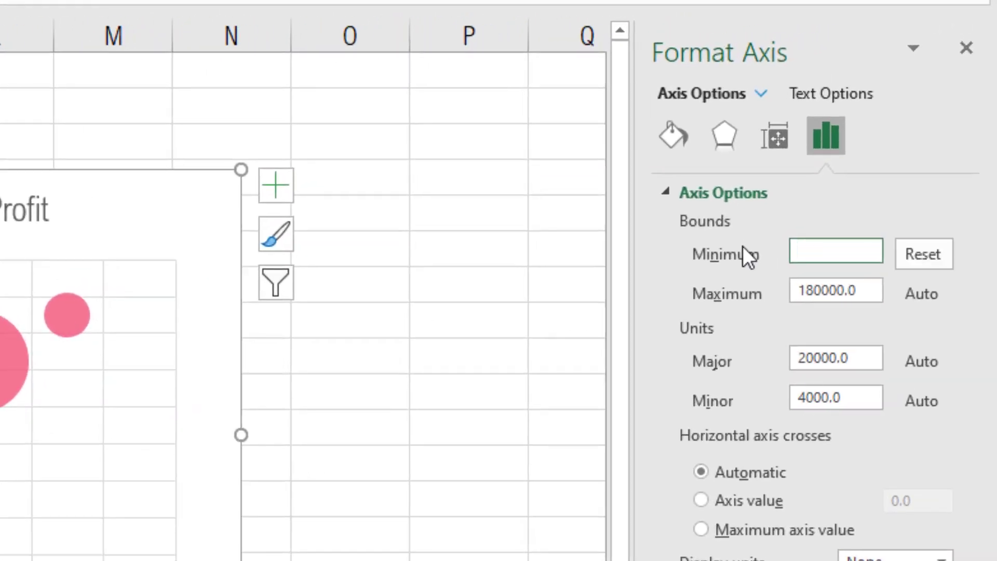
key("Escape")
key("Escape")
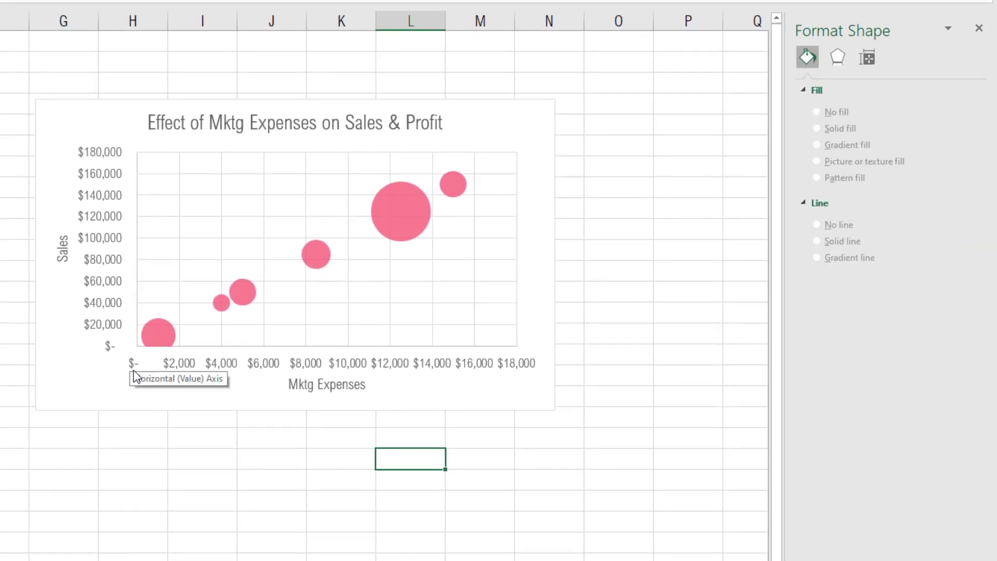
left_click(266, 362)
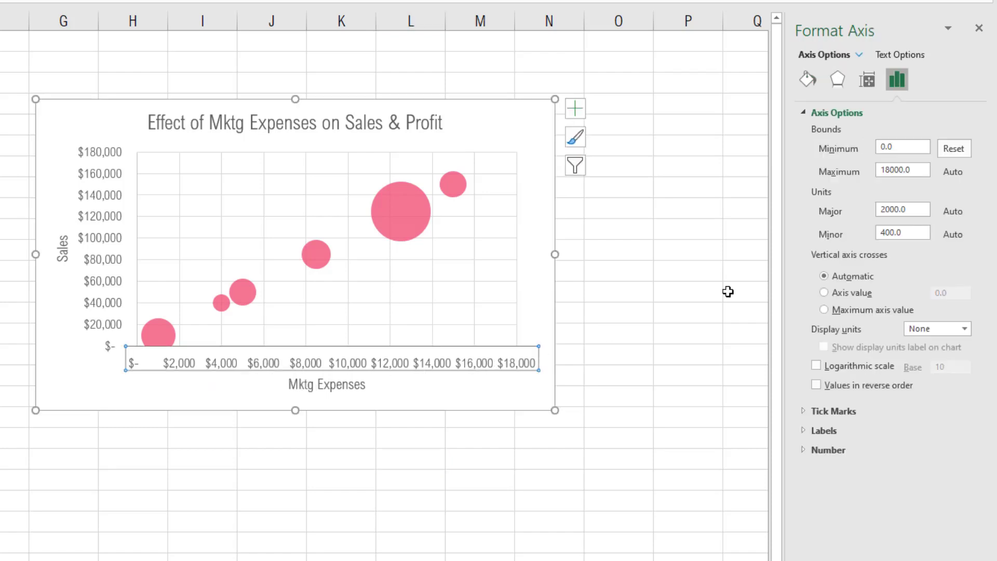
left_click_drag(925, 169, 876, 177)
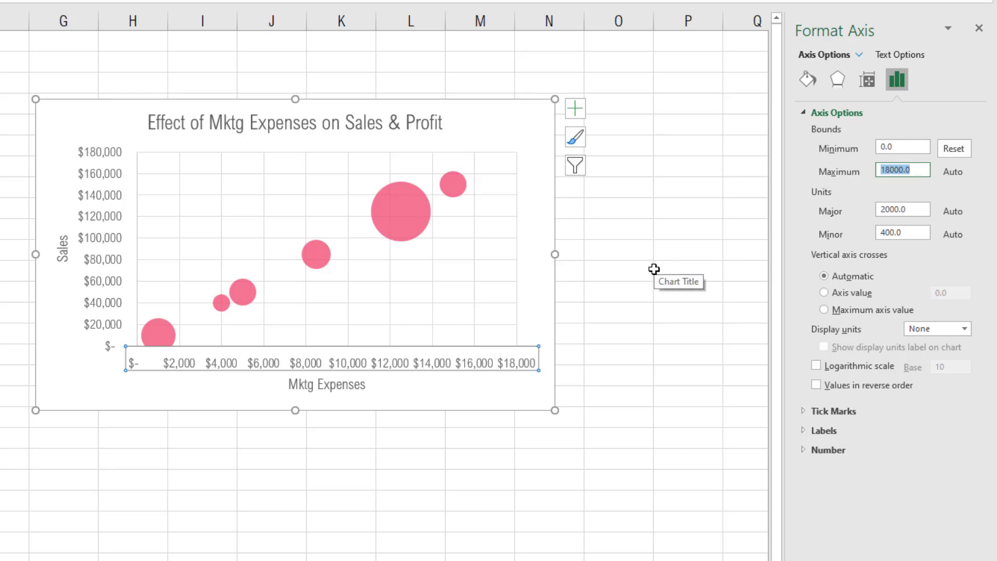
key("Return")
left_click(654, 268)
Format the bubble series with a solid green theme fill and no border line.
left_click(420, 208)
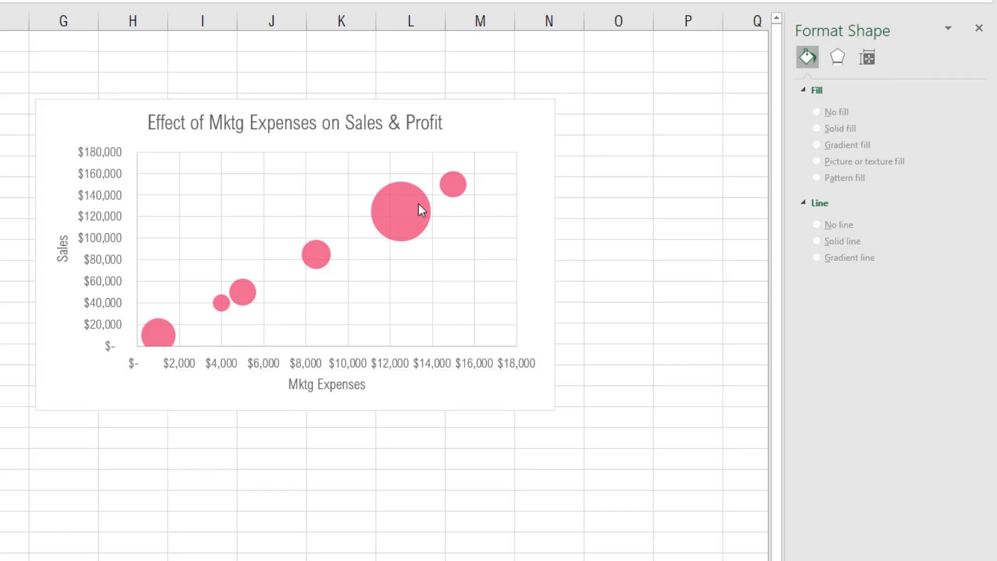
right_click(419, 206)
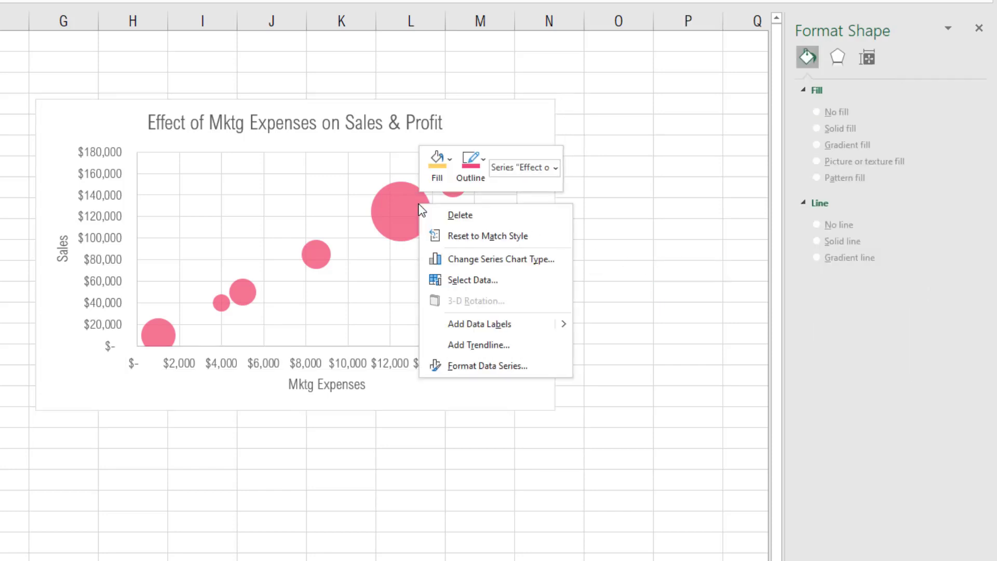
left_click(494, 365)
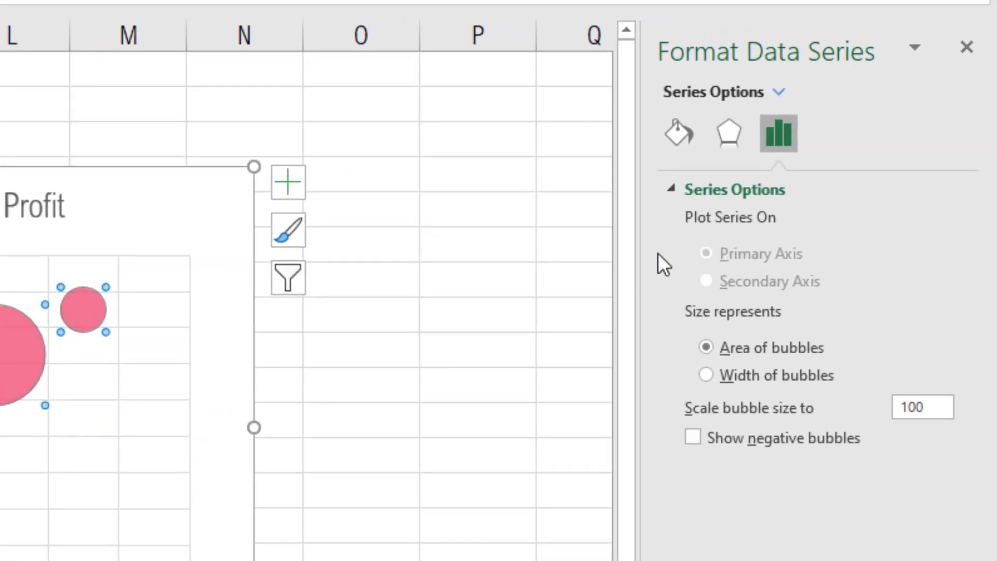
left_click(675, 139)
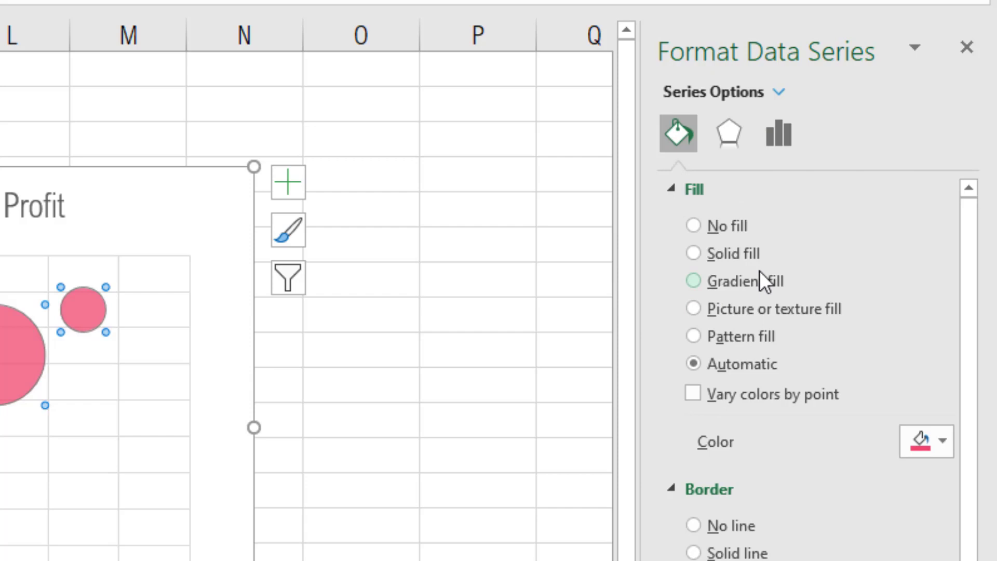
left_click(744, 260)
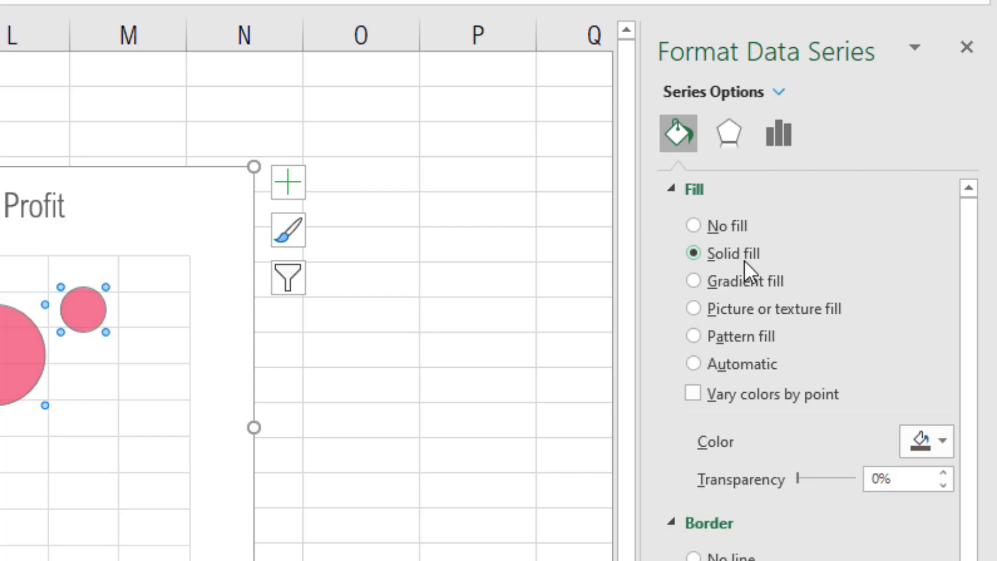
left_click(911, 444)
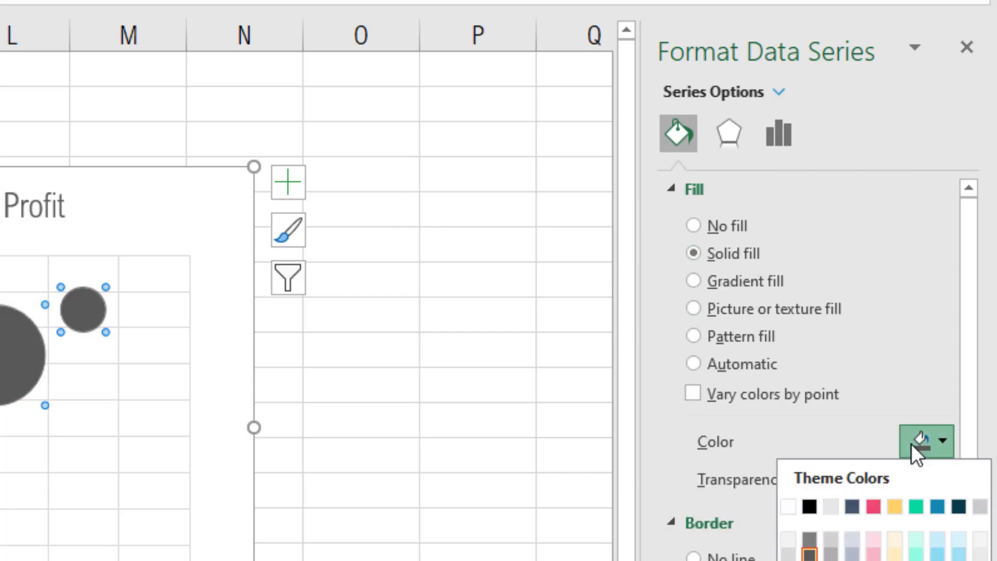
left_click(915, 507)
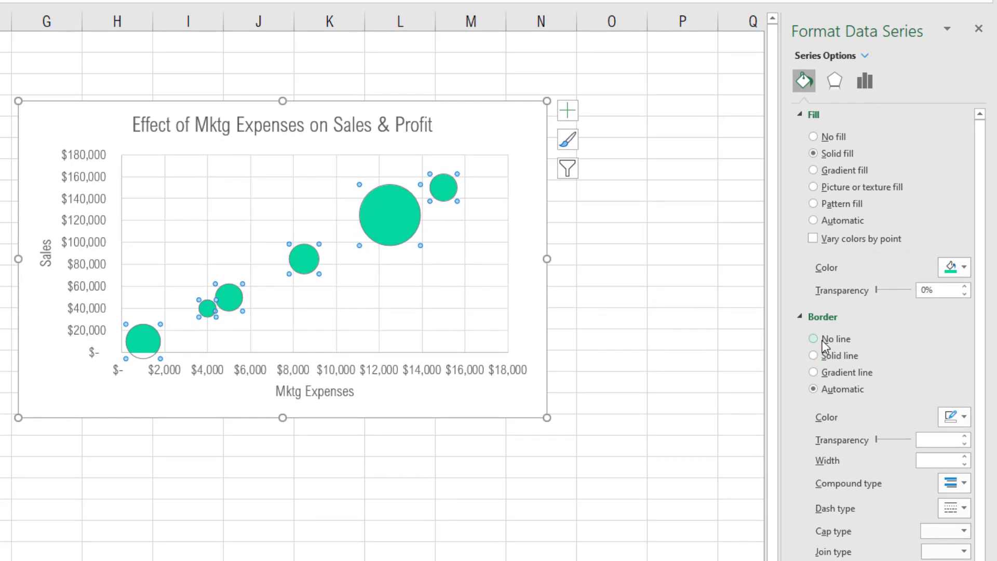
left_click(821, 340)
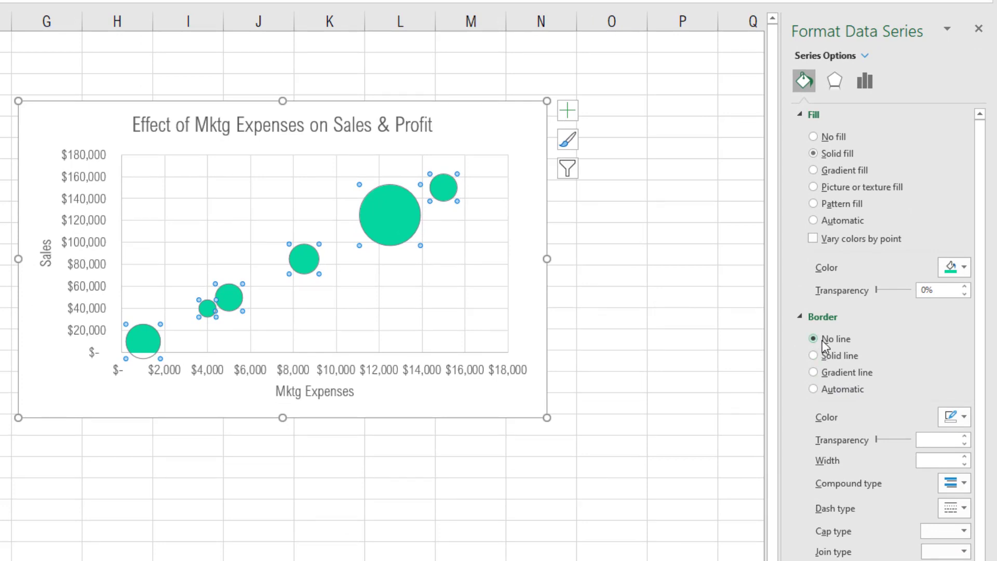
left_click(697, 307)
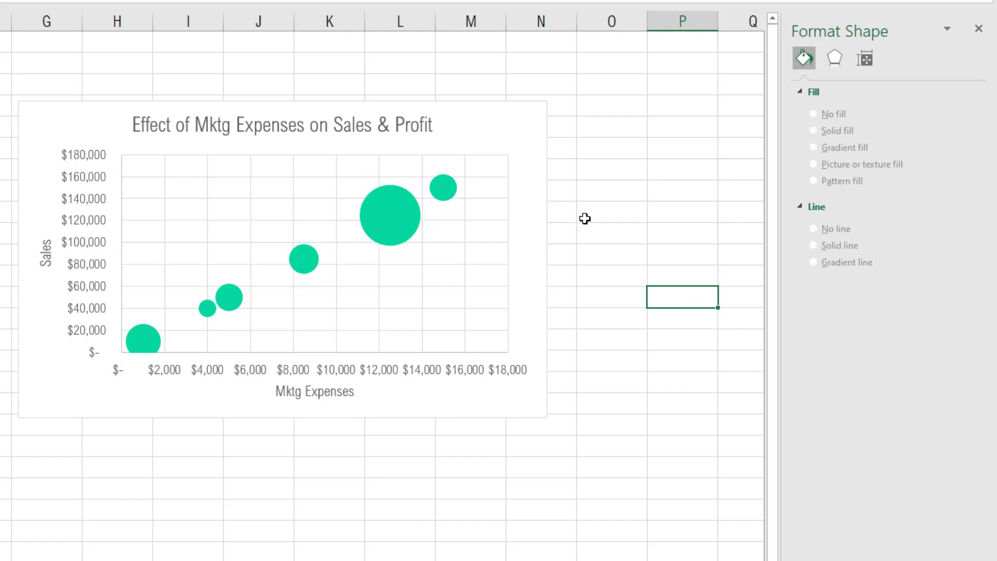
Add data labels to the bubbles in the chart.
mouse_move(409, 218)
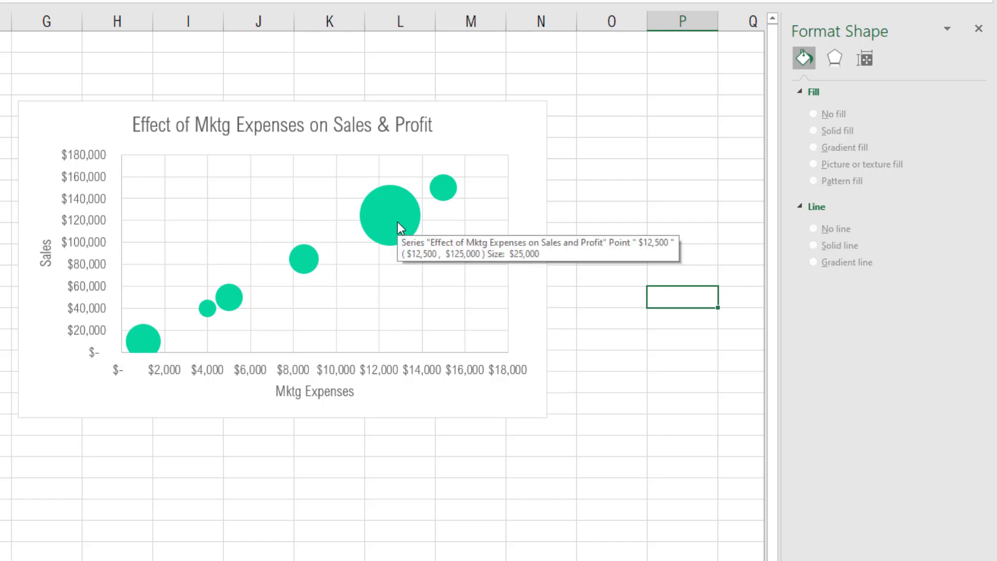
left_click(538, 132)
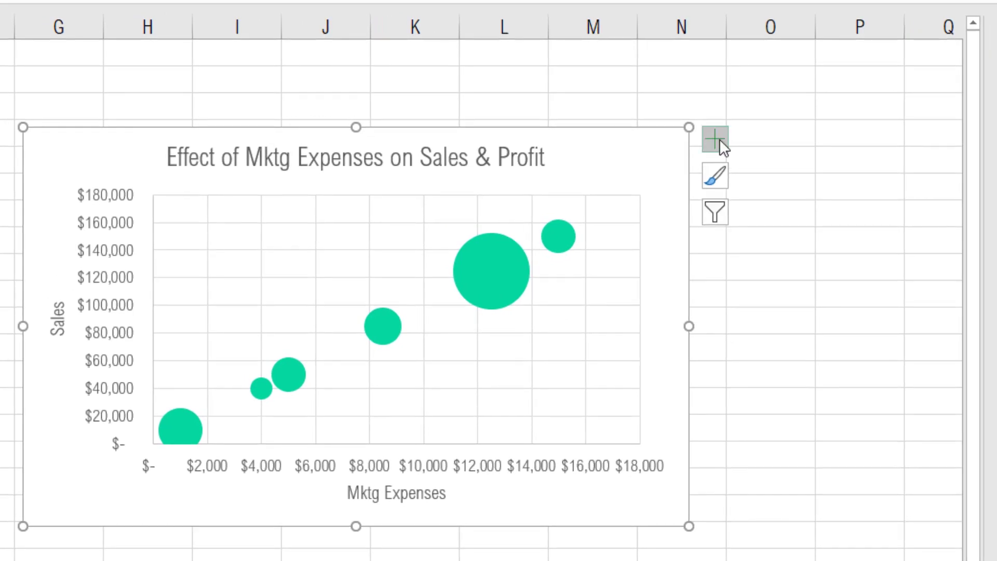
left_click(720, 139)
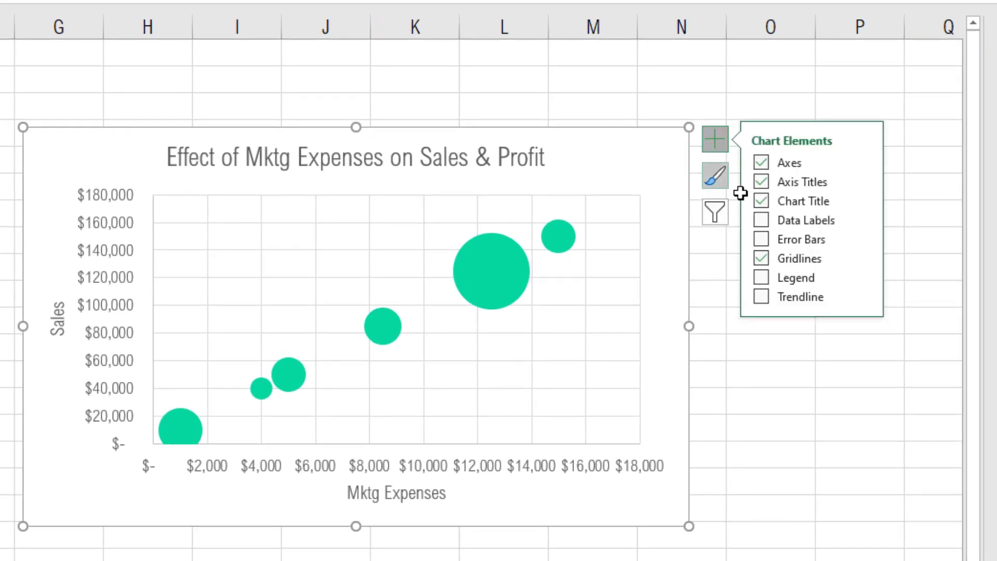
left_click(760, 222)
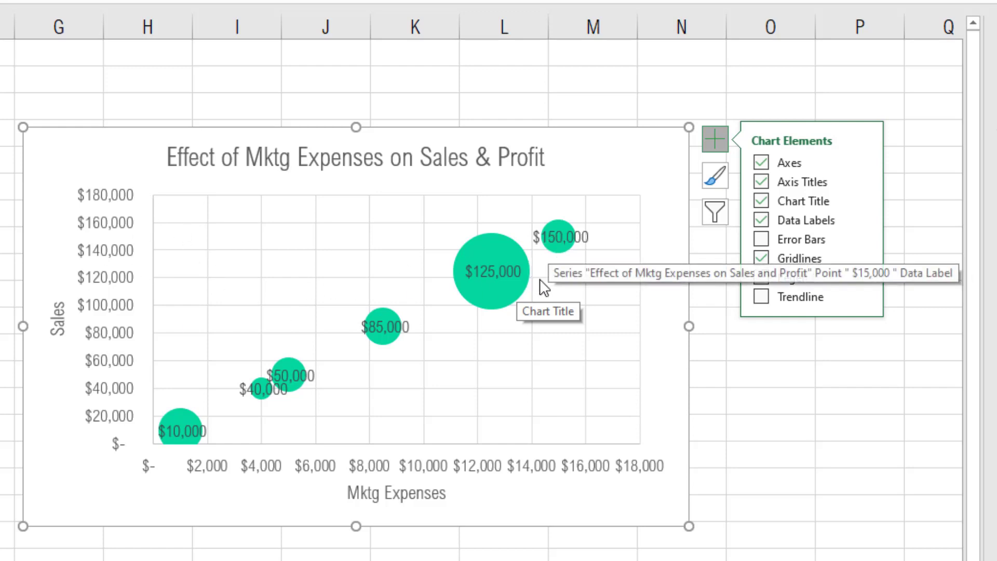
Make the data labels show the bubble size instead of the Y value.
left_click(578, 240)
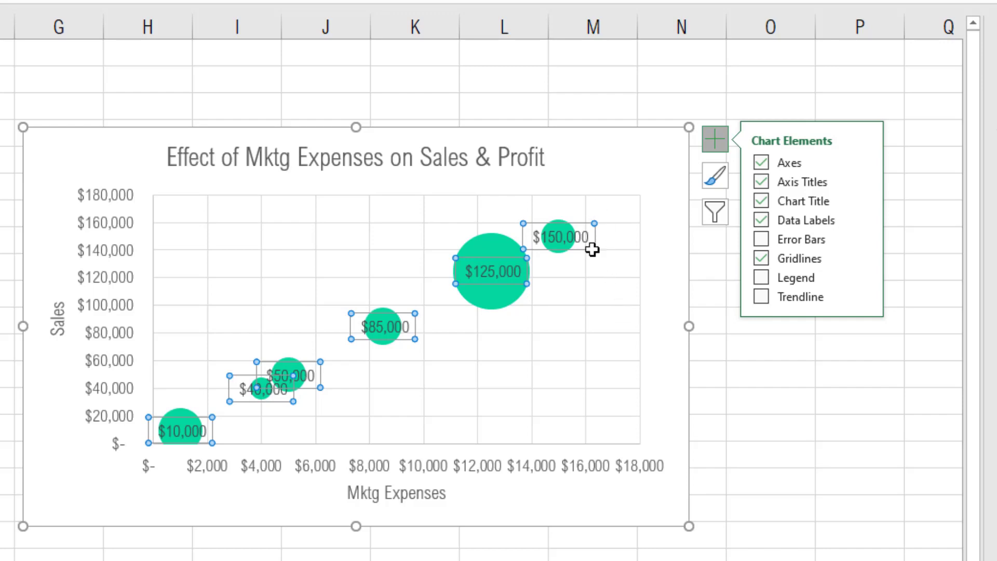
right_click(584, 248)
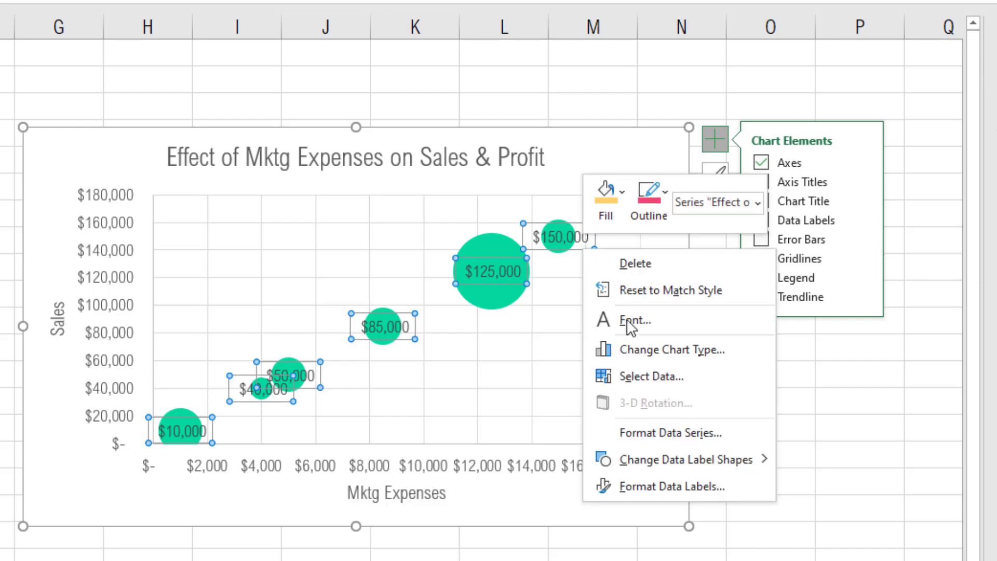
left_click(690, 483)
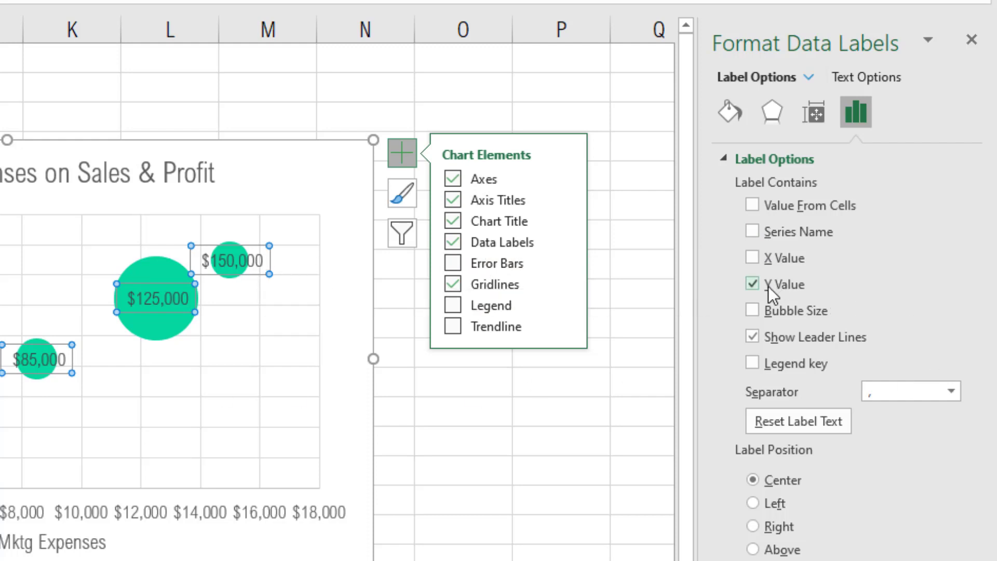
left_click(753, 287)
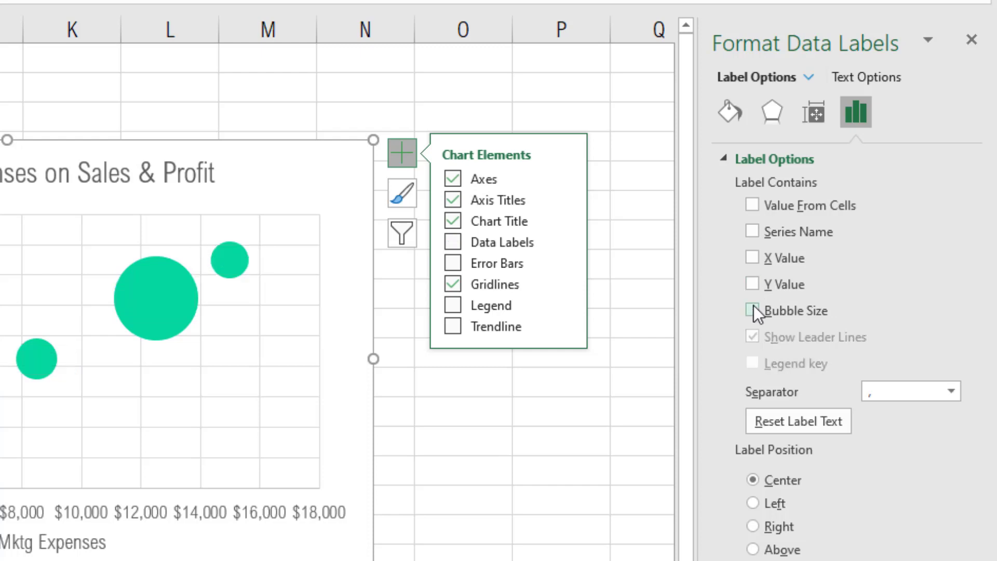
left_click(753, 306)
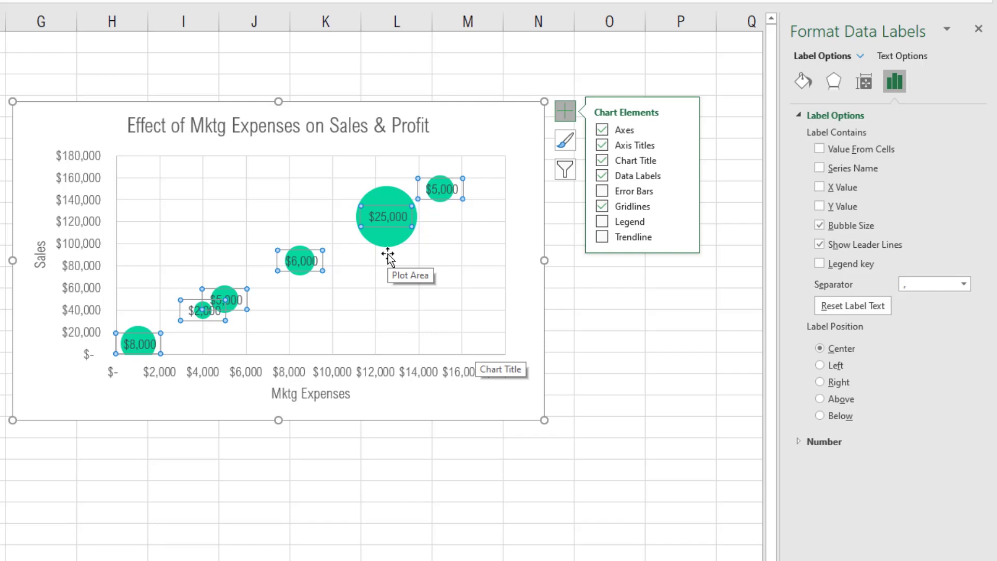
left_click(517, 248)
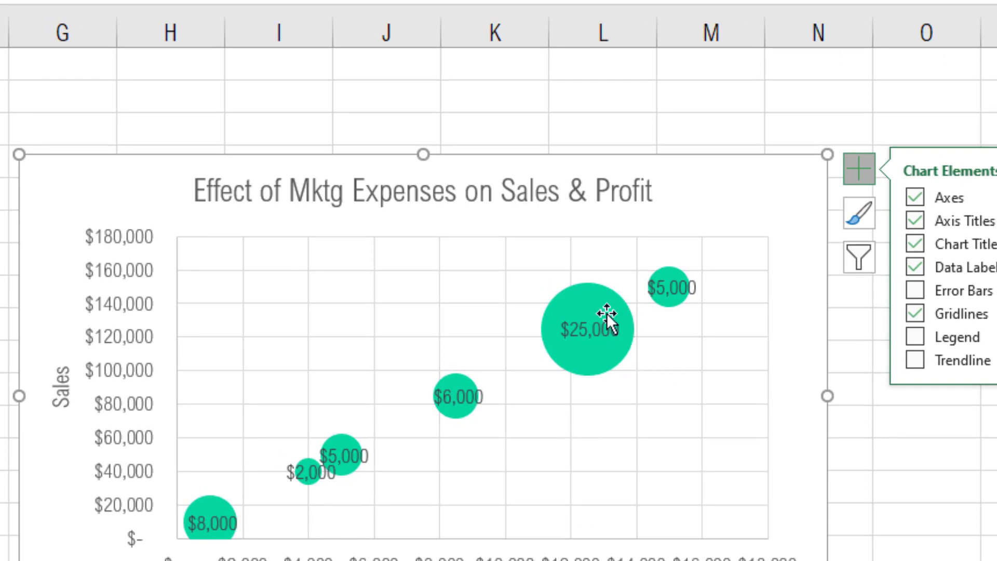
Reset the bubbles' data labels by removing them from the chart and adding them again.
mouse_move(625, 331)
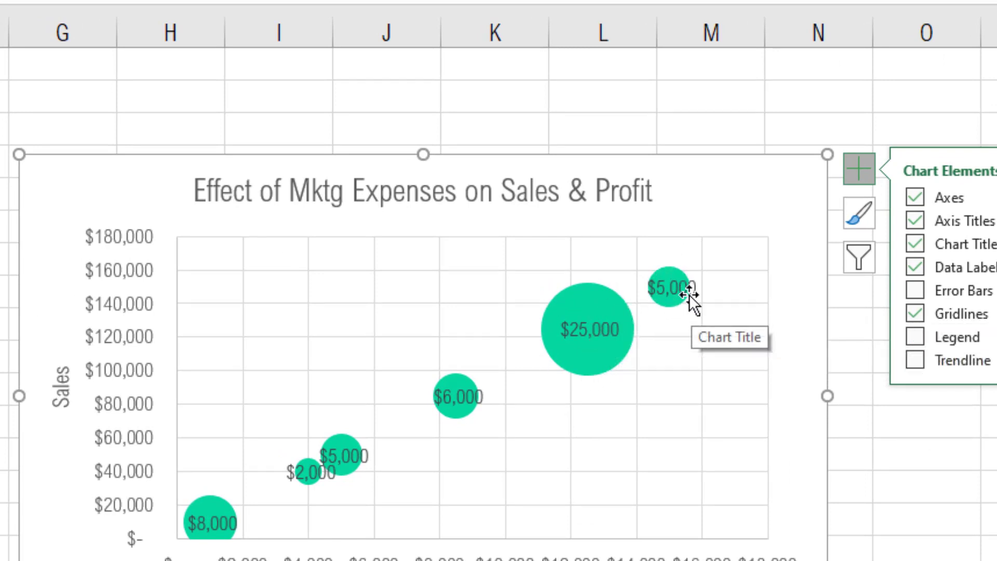
mouse_move(666, 307)
mouse_move(592, 343)
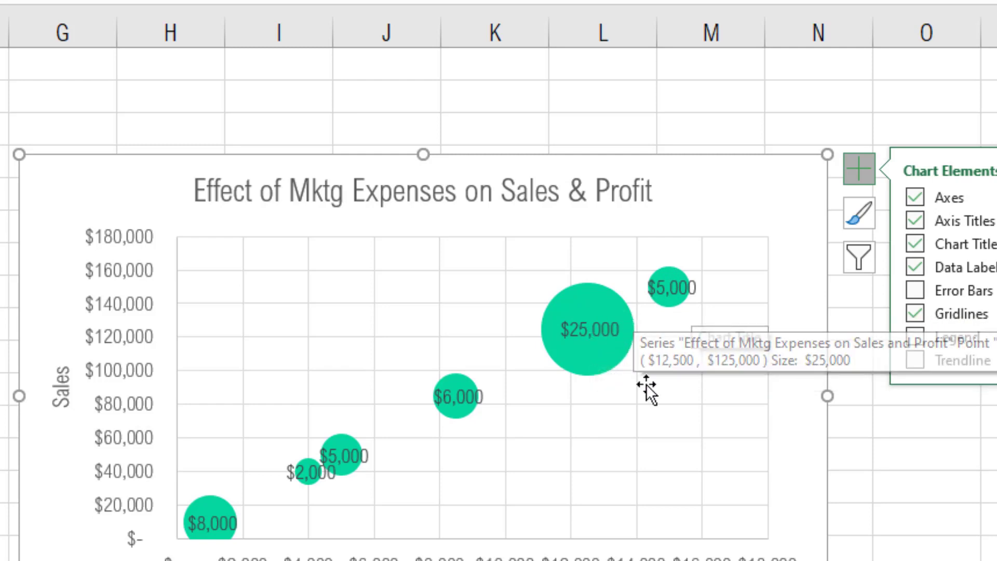
left_click(914, 267)
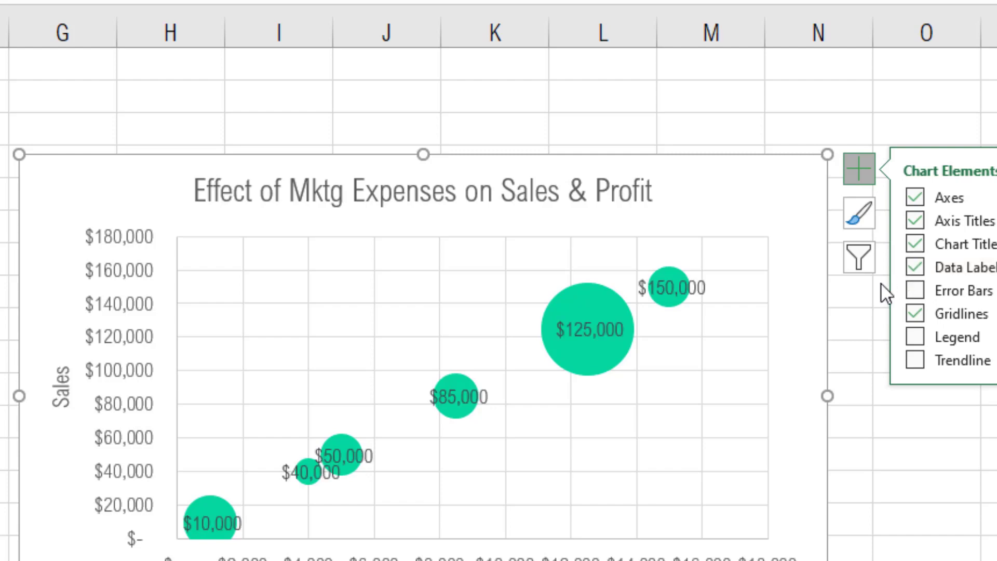
Format the re-added data labels to contain Bubble Size and no Y Value.
double_click(696, 290)
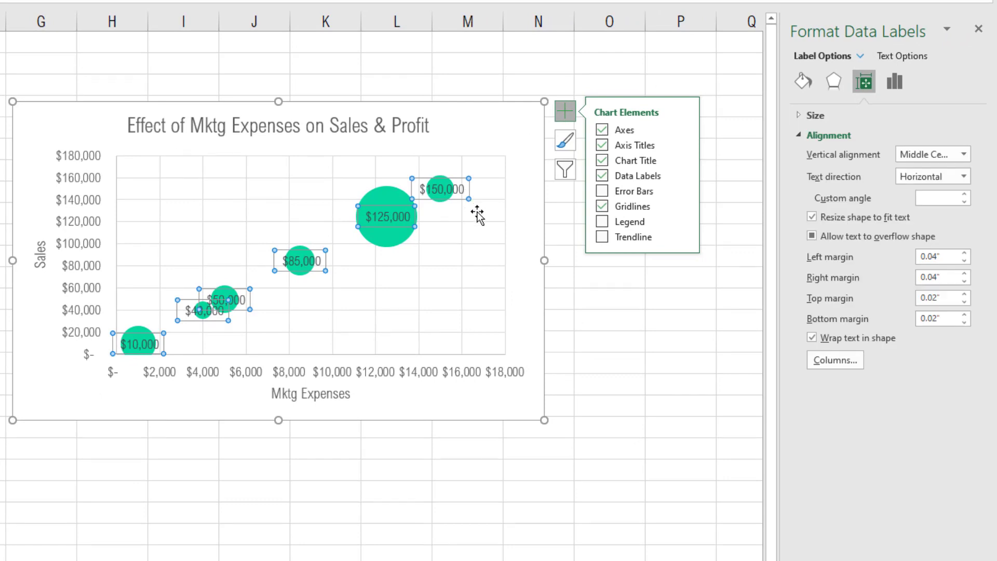
left_click(895, 84)
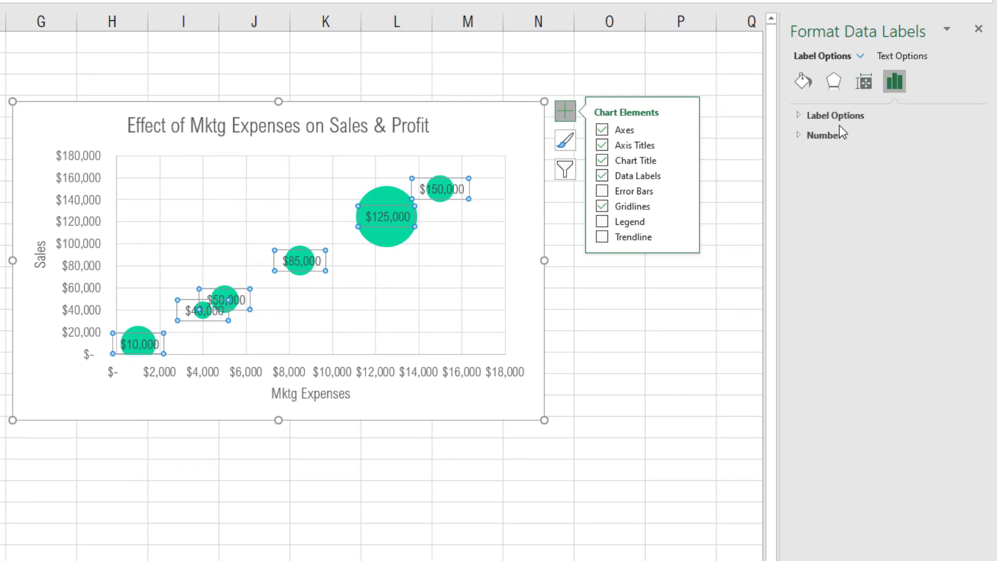
left_click(798, 115)
left_click(820, 210)
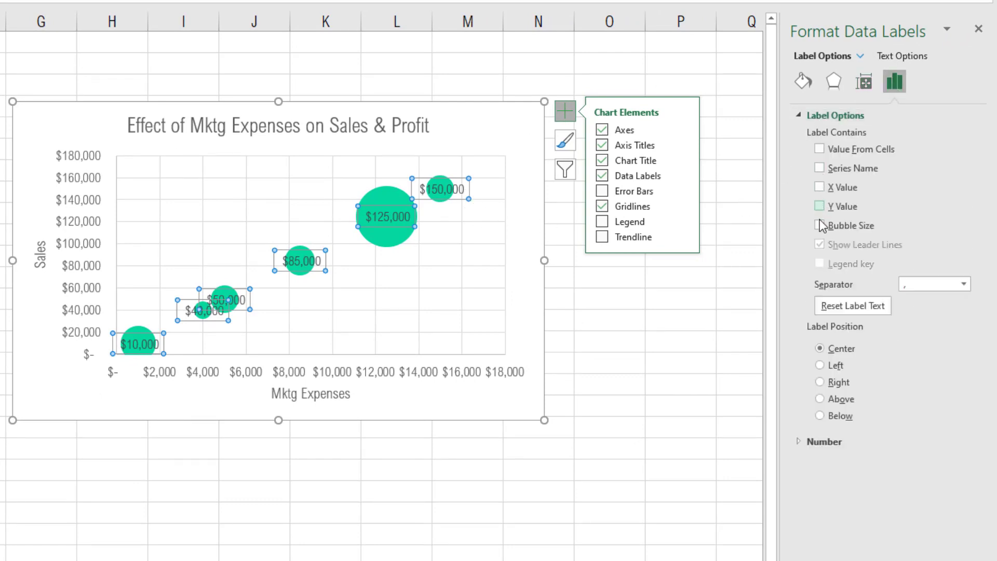
left_click(819, 228)
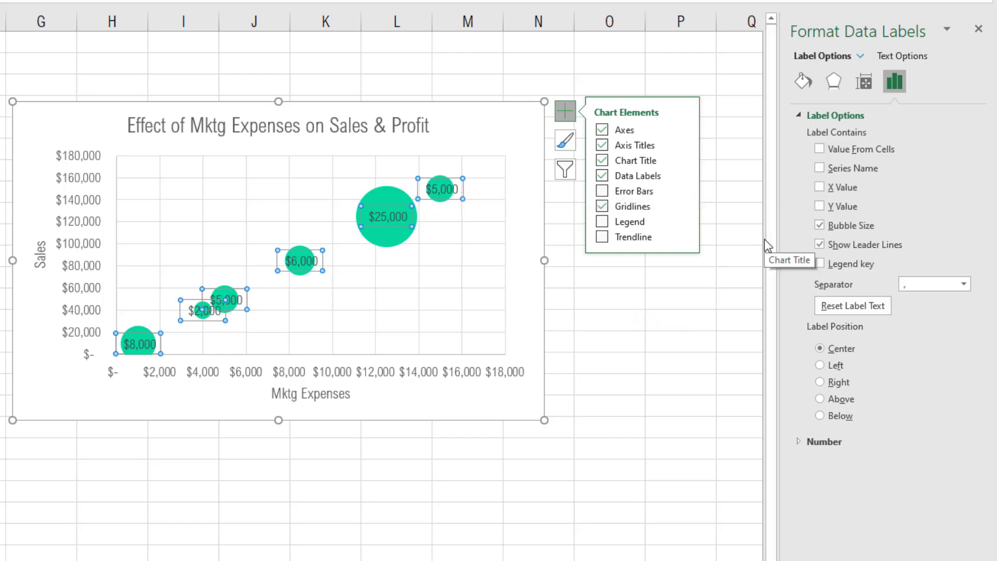
key("Escape")
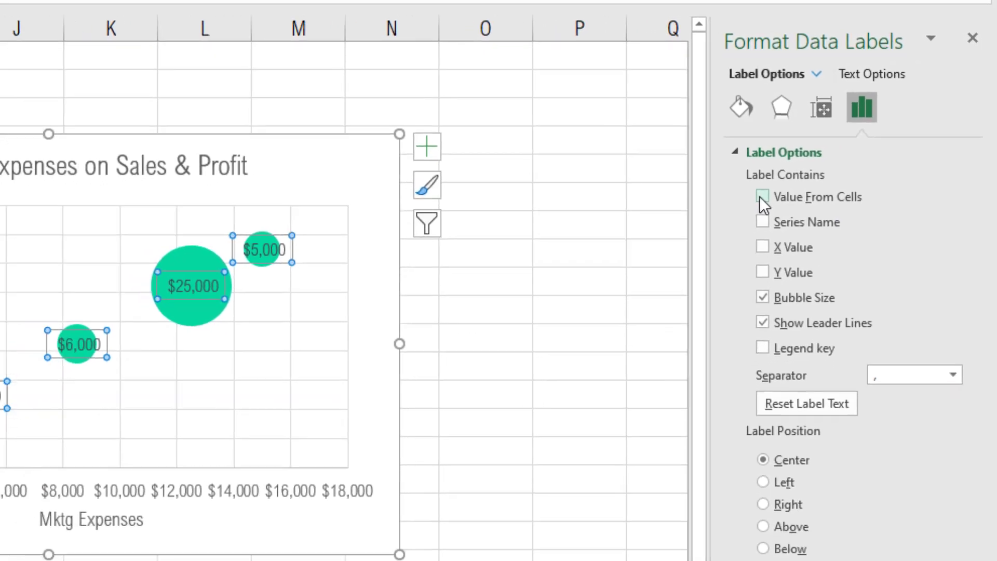
Add the product names from cells B4:B9 to the data labels as Value From Cells.
left_click(804, 162)
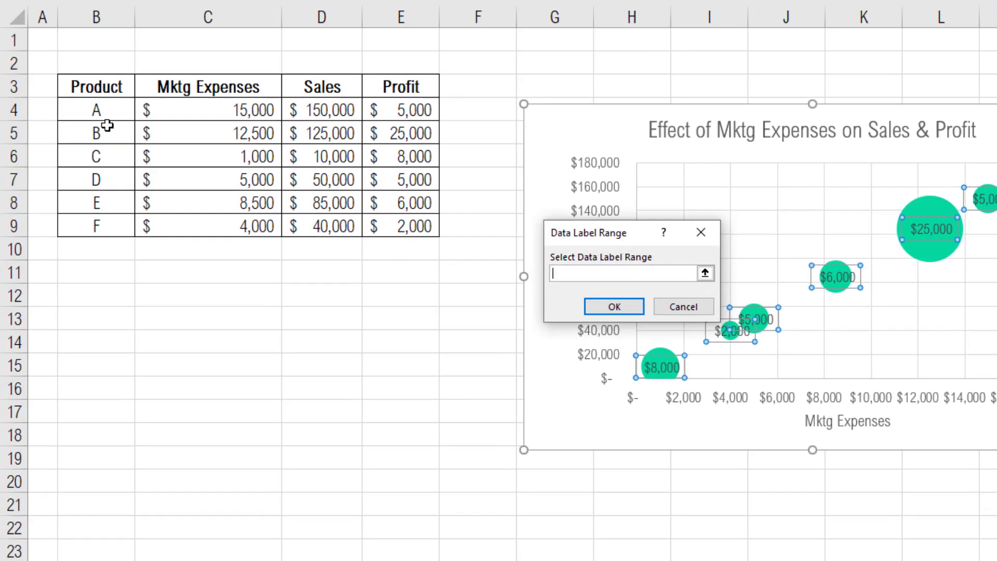
left_click_drag(99, 111, 130, 229)
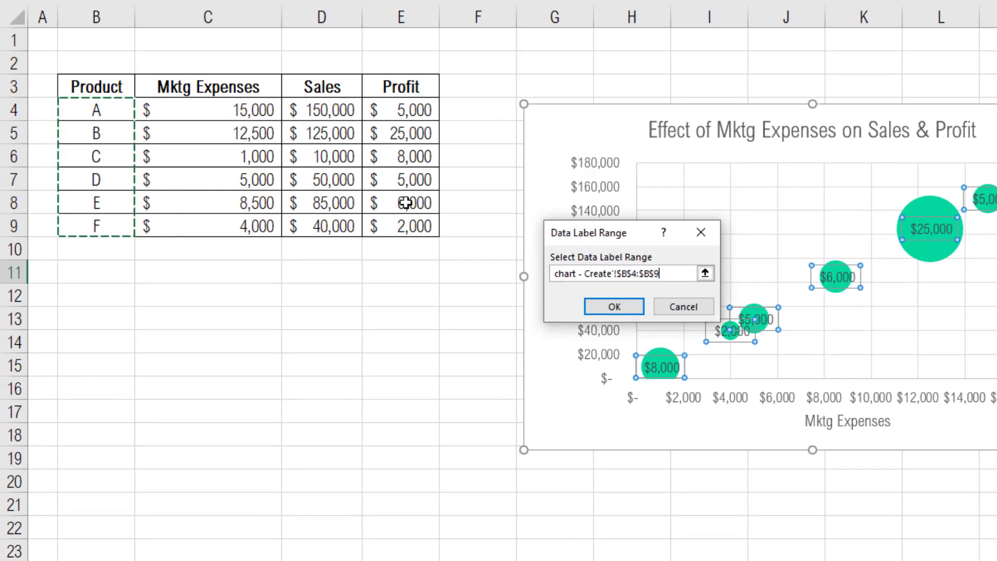
left_click(637, 305)
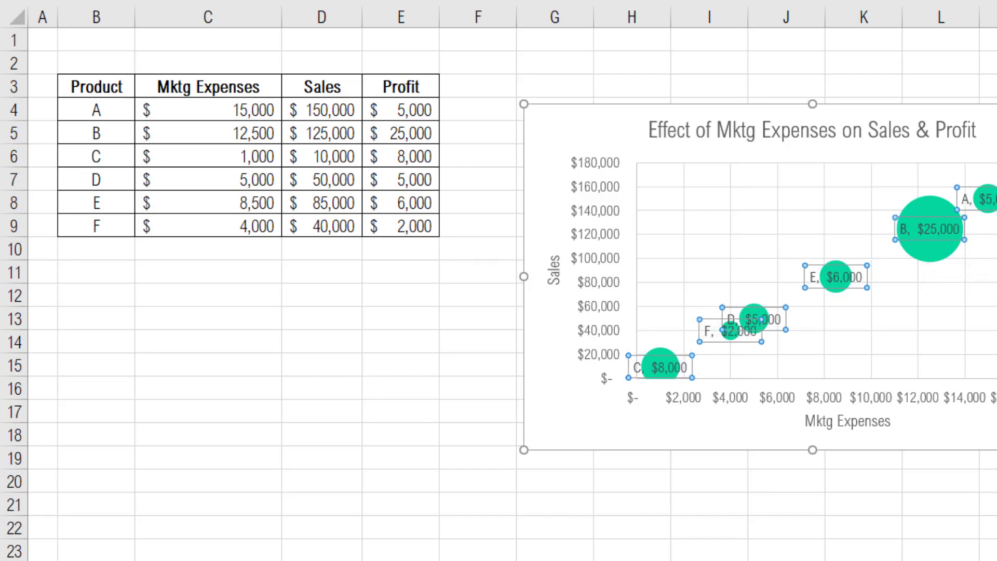
Set the data label separator to (New Line) so product name and bubble size appear on separate lines.
double_click(966, 211)
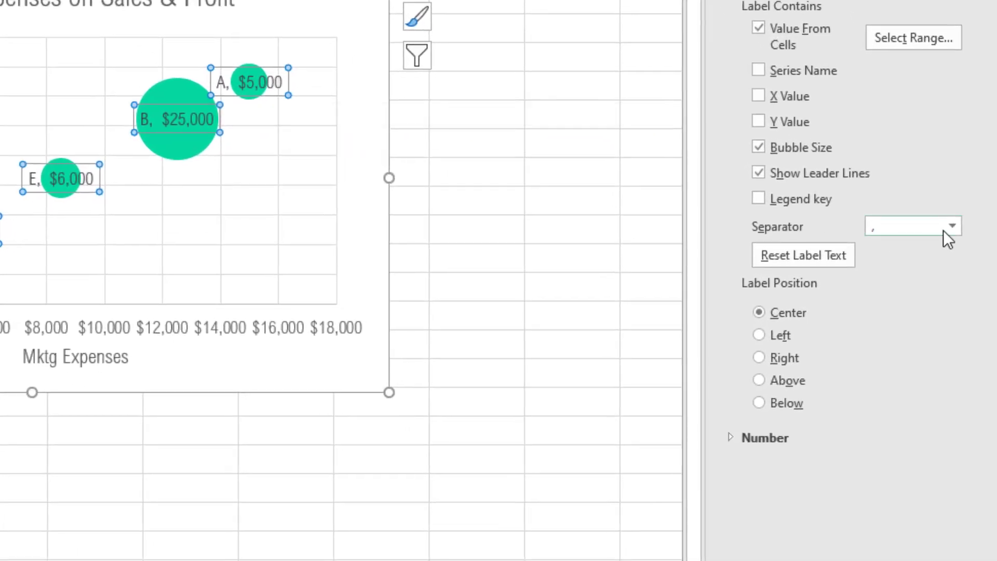
left_click(950, 226)
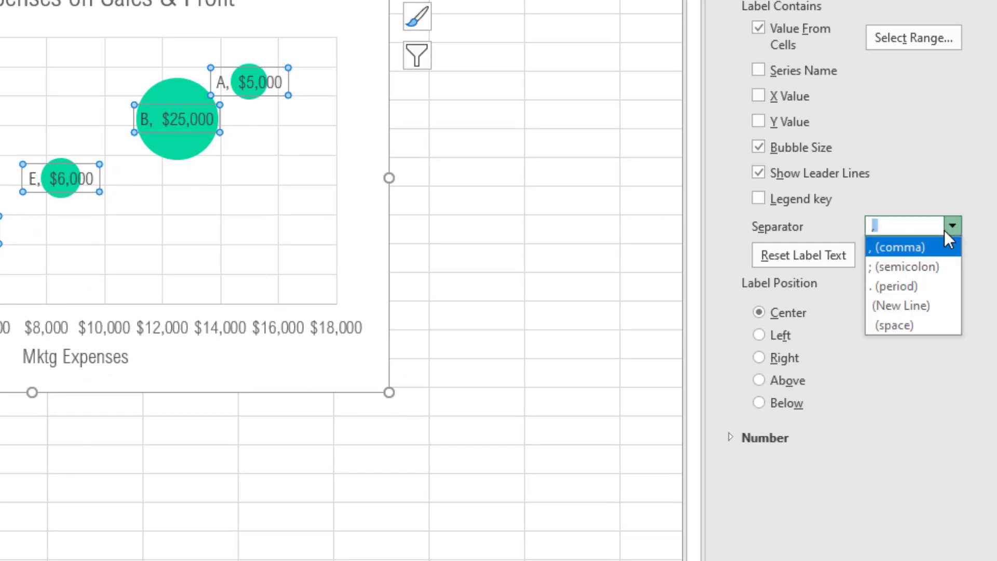
left_click(922, 307)
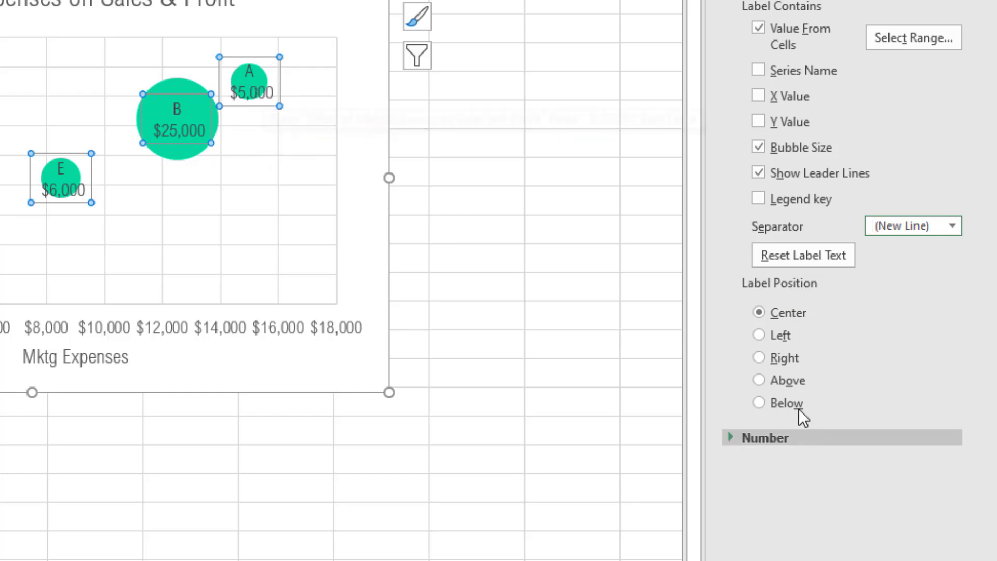
Try the Above, Below and Right positions for the data labels, and return them to Center.
left_click(792, 380)
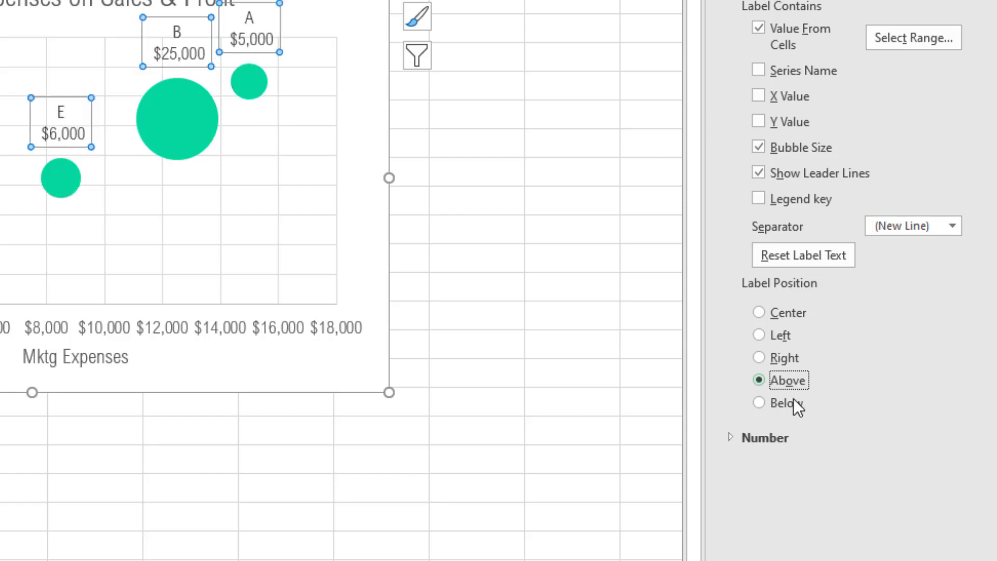
left_click(795, 404)
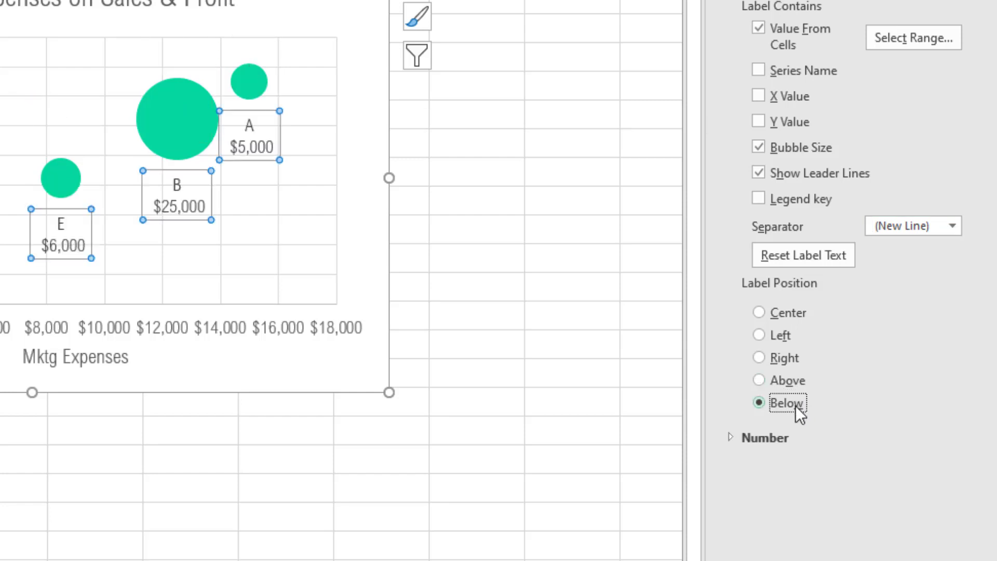
left_click(794, 378)
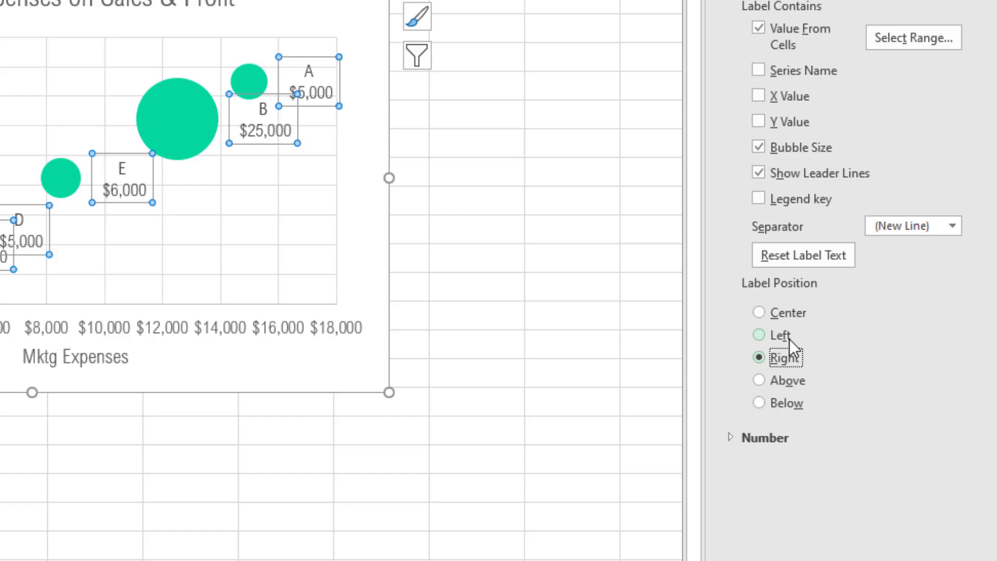
left_click(792, 316)
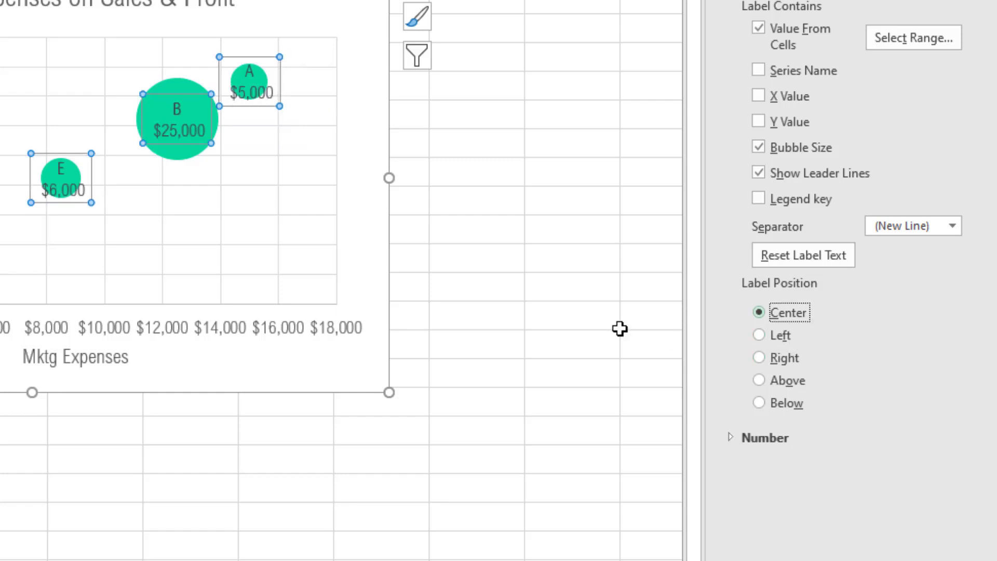
left_click(571, 307)
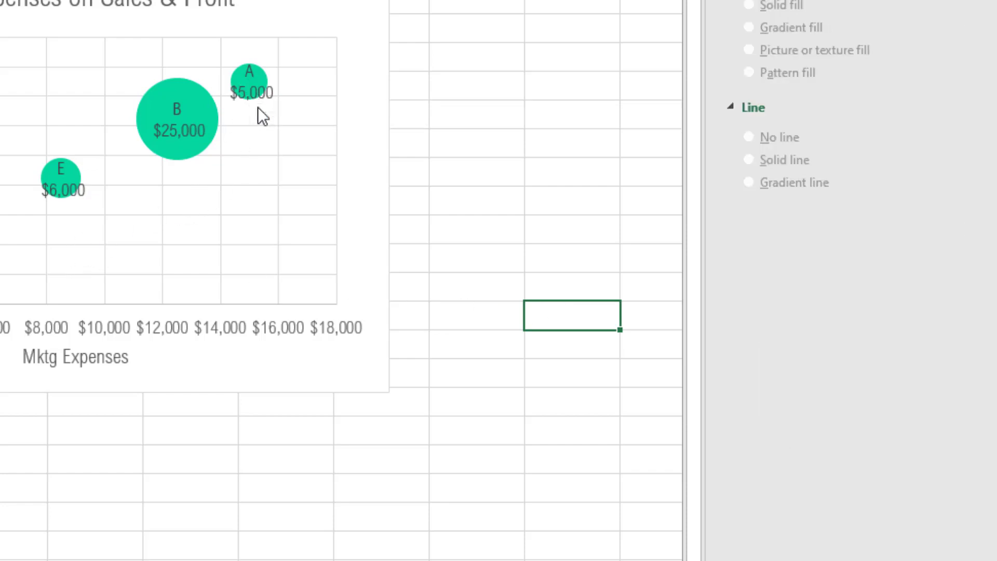
Remove the bubble size from the data labels, keeping only the product letters.
left_click(260, 91)
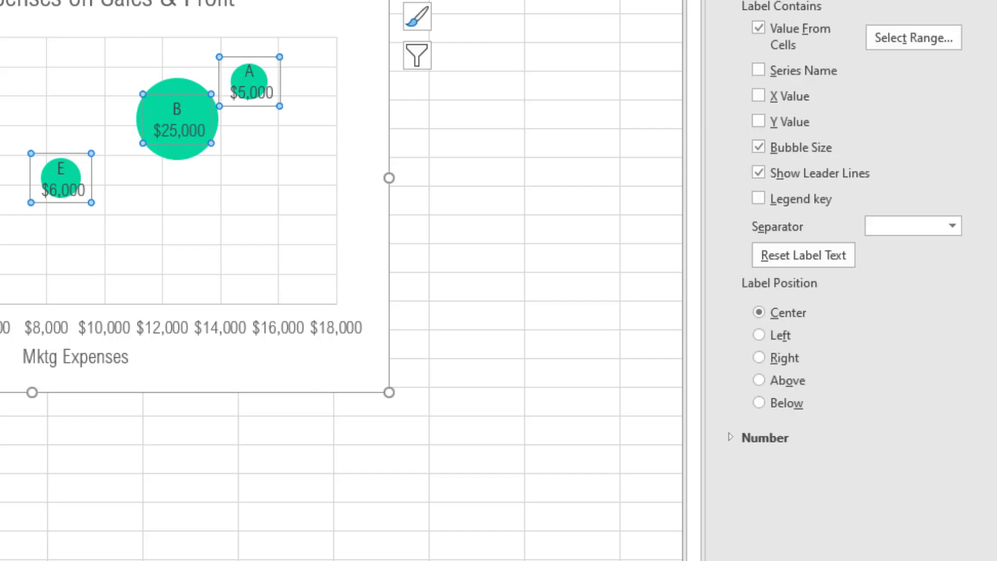
left_click(797, 150)
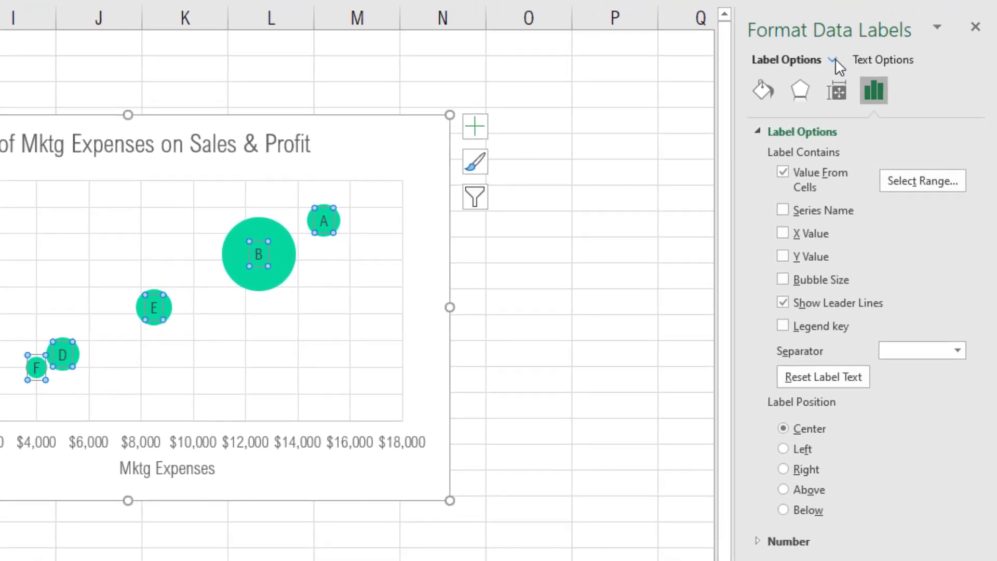
Format the vertical axis major gridlines as solid lines in the lightest grey of the white theme shades.
left_click(835, 60)
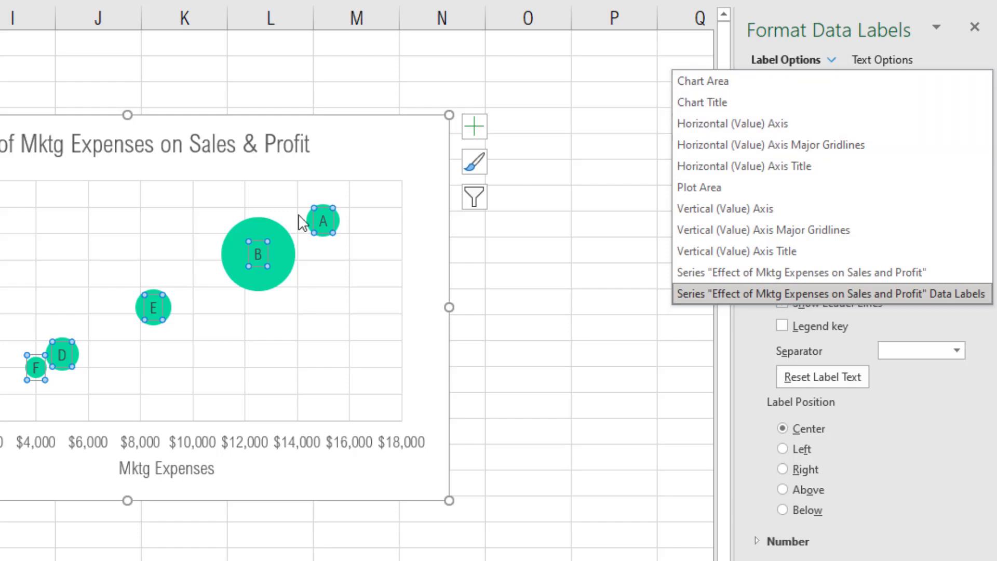
left_click(211, 215)
right_click(210, 215)
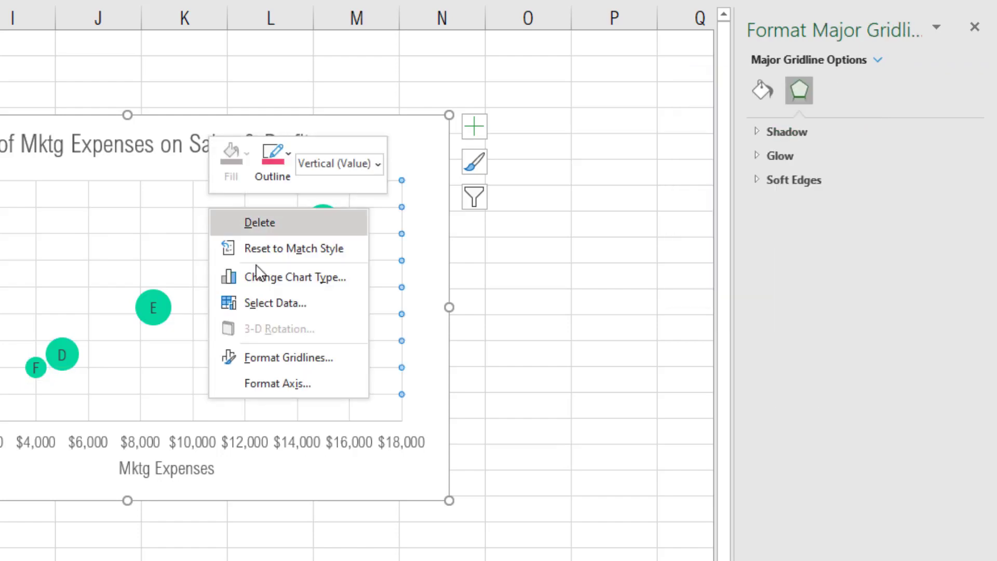
left_click(298, 358)
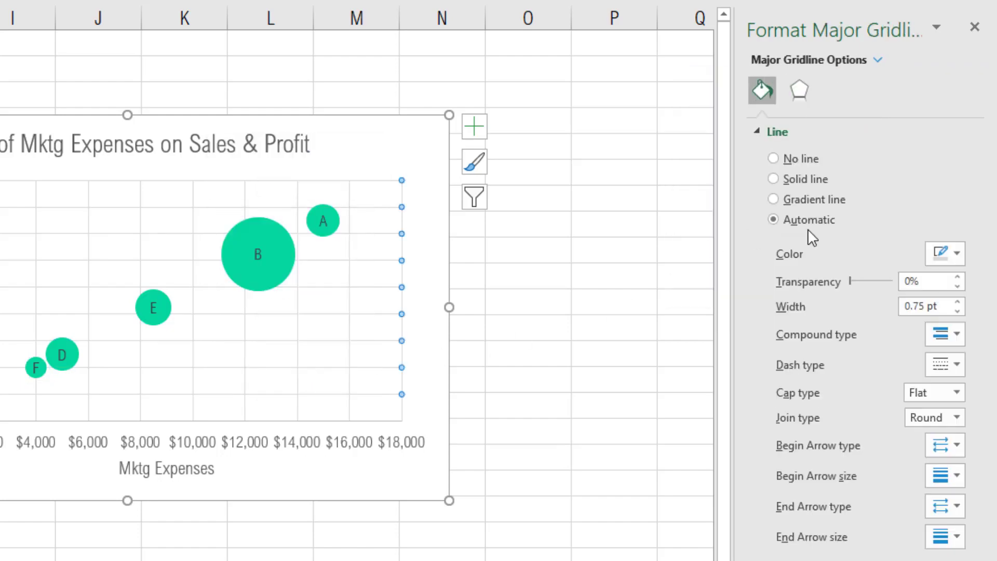
left_click(814, 182)
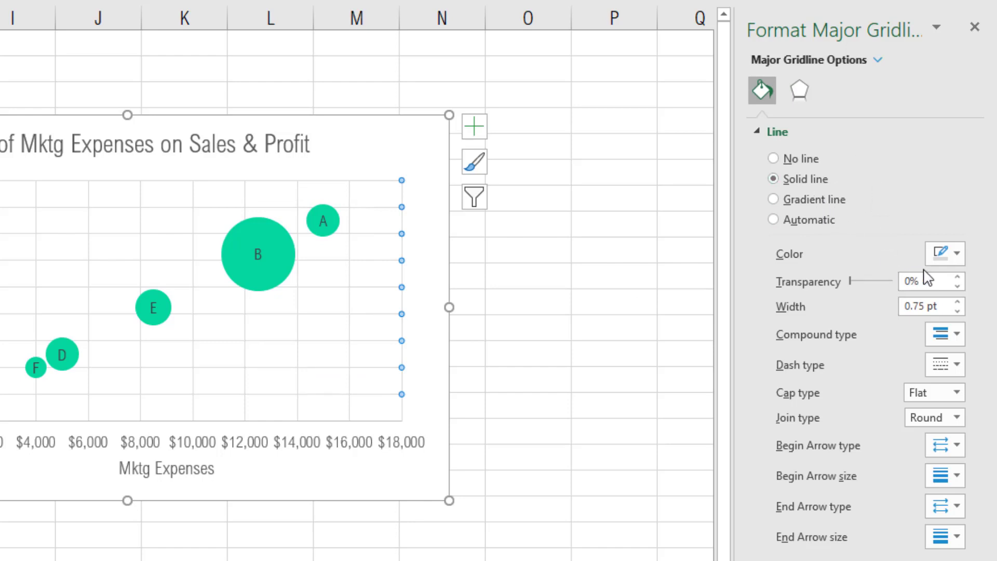
left_click(956, 255)
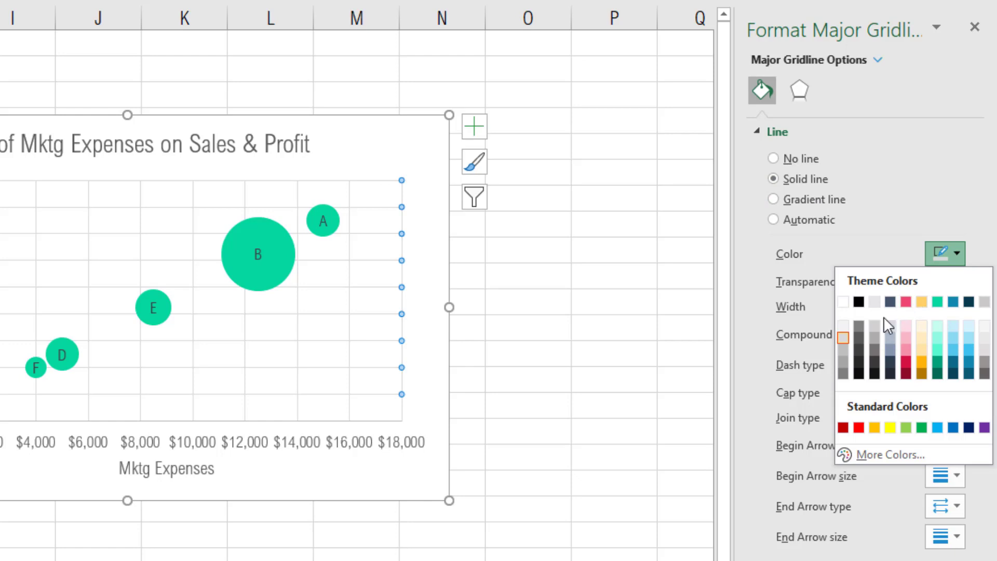
left_click(844, 329)
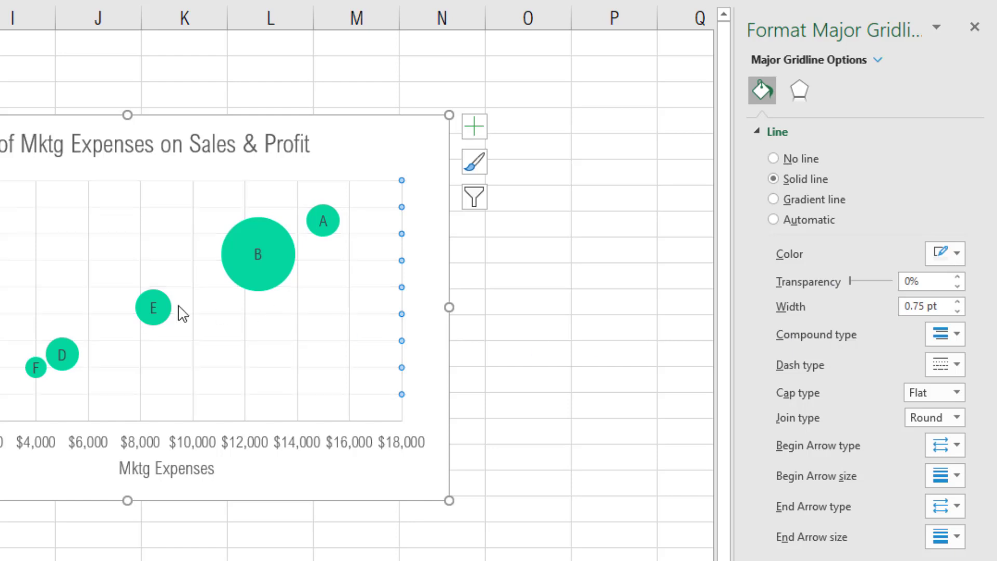
Give the horizontal axis major gridlines the same lightest grey theme color and deselect the chart.
left_click(246, 328)
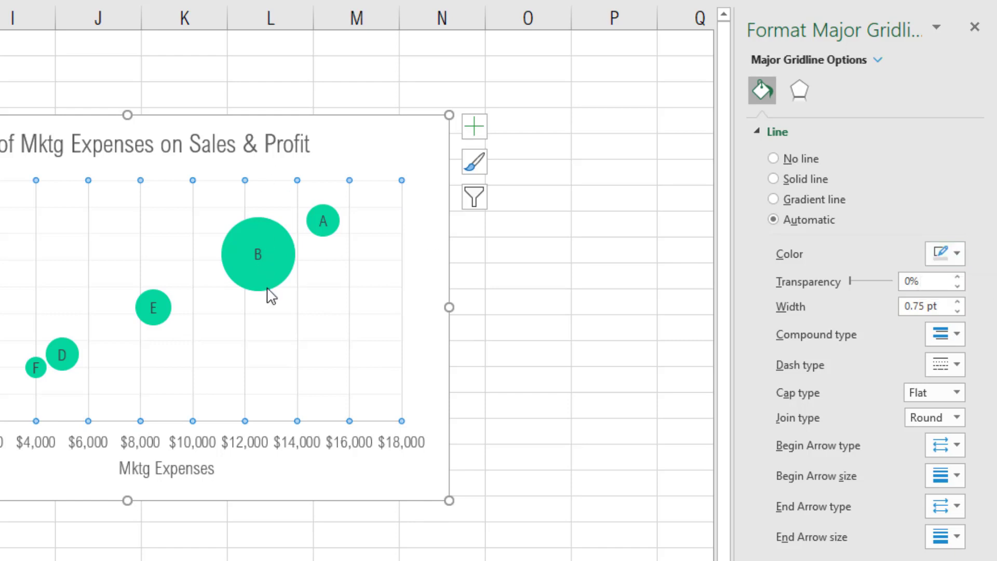
left_click(955, 261)
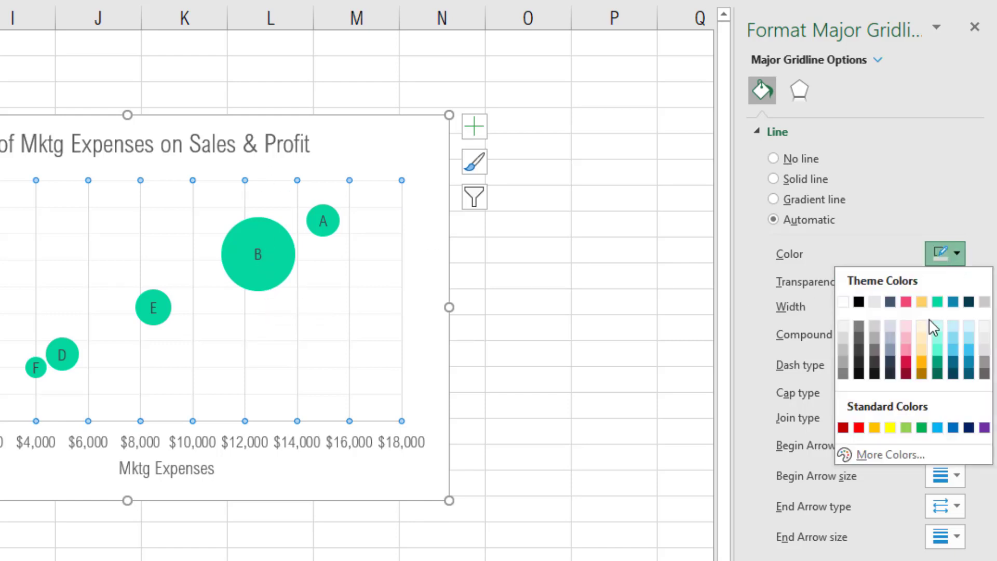
left_click(844, 331)
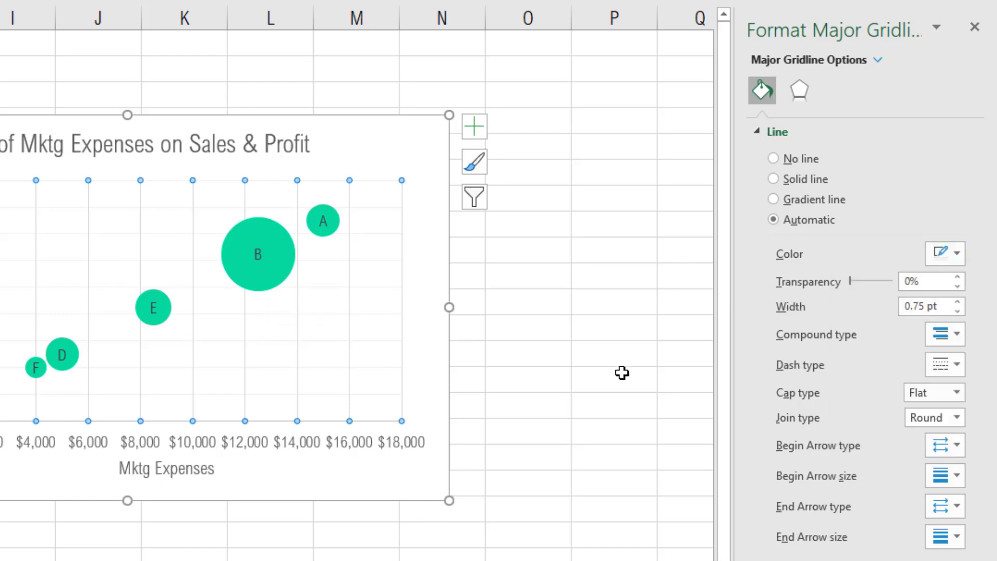
left_click(618, 373)
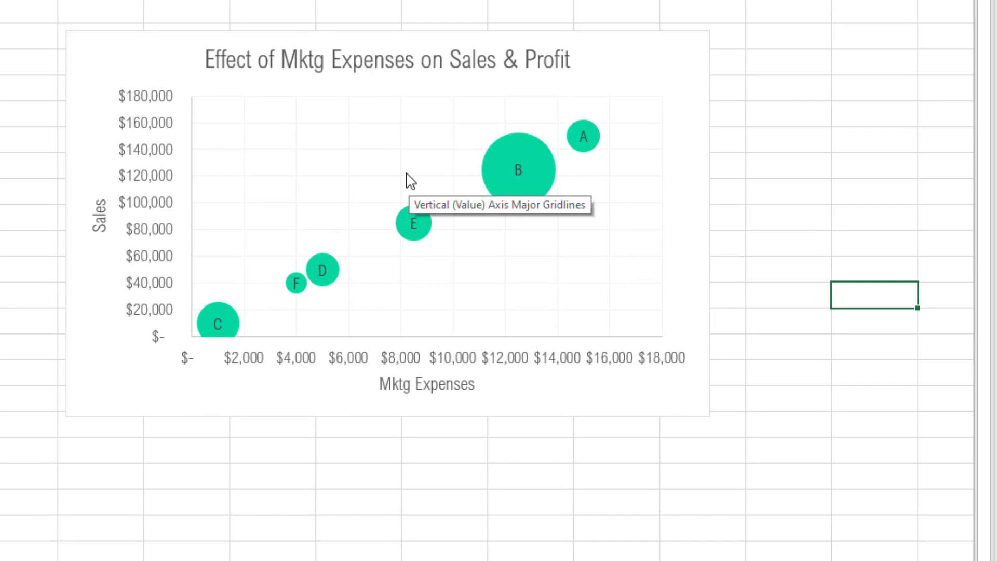
Select the horizontal and the vertical axis major gridlines in turn to review their line formatting, and deselect the chart.
left_click(405, 184)
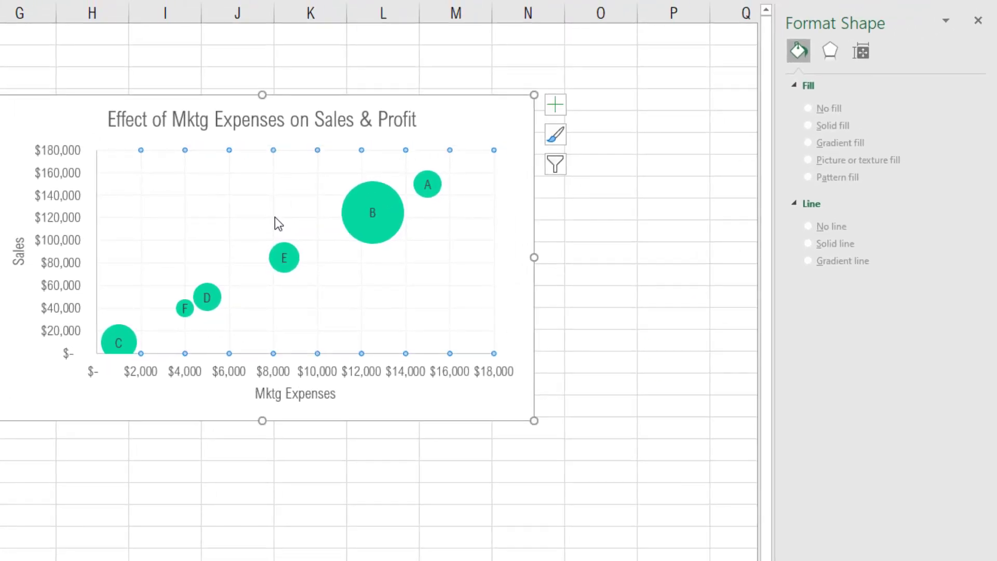
left_click(896, 48)
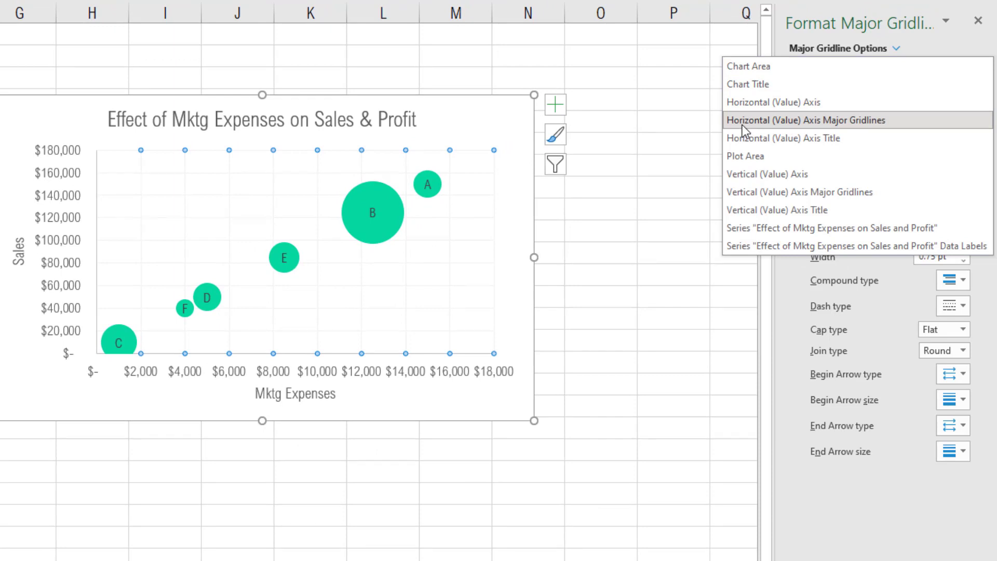
left_click(820, 121)
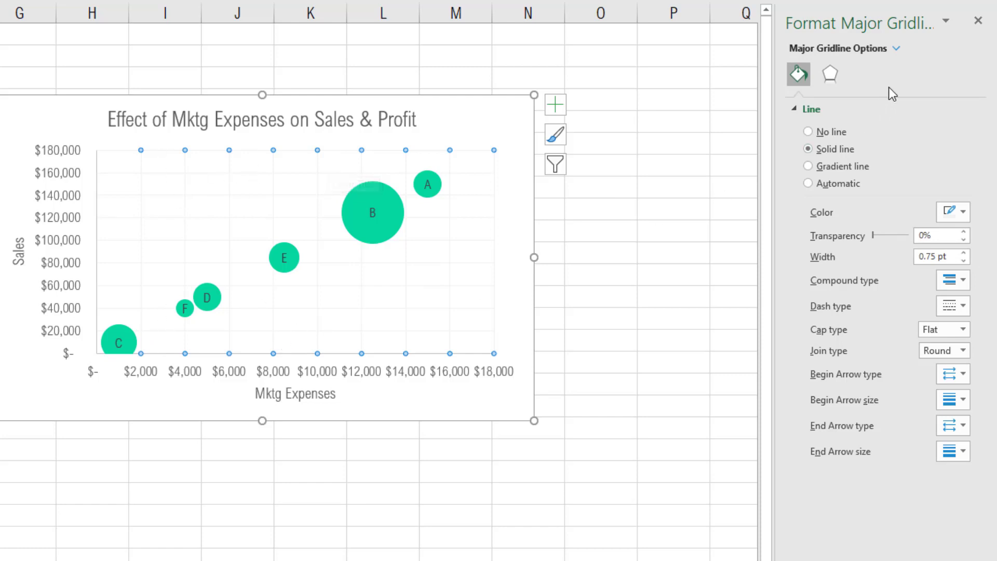
left_click(897, 49)
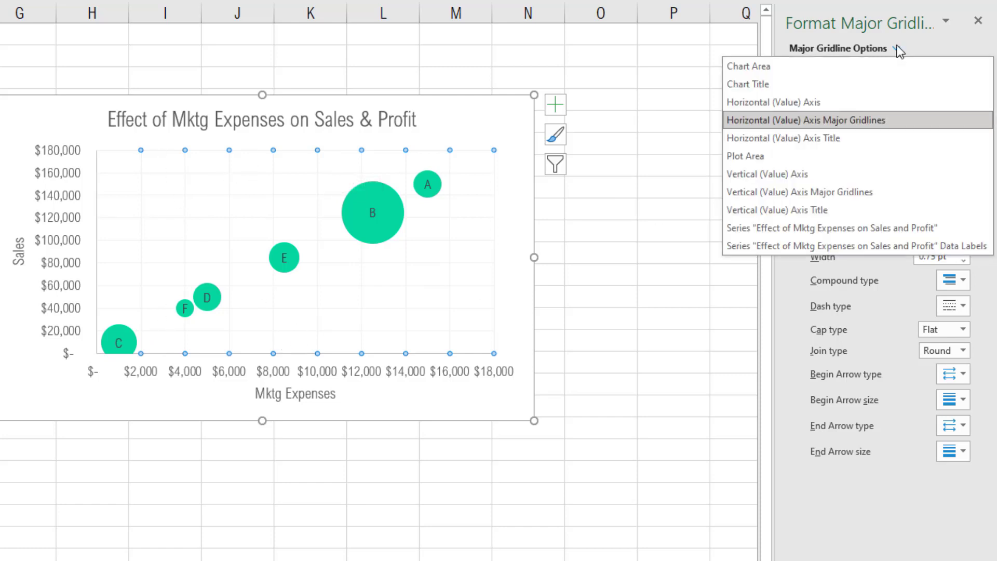
left_click(817, 193)
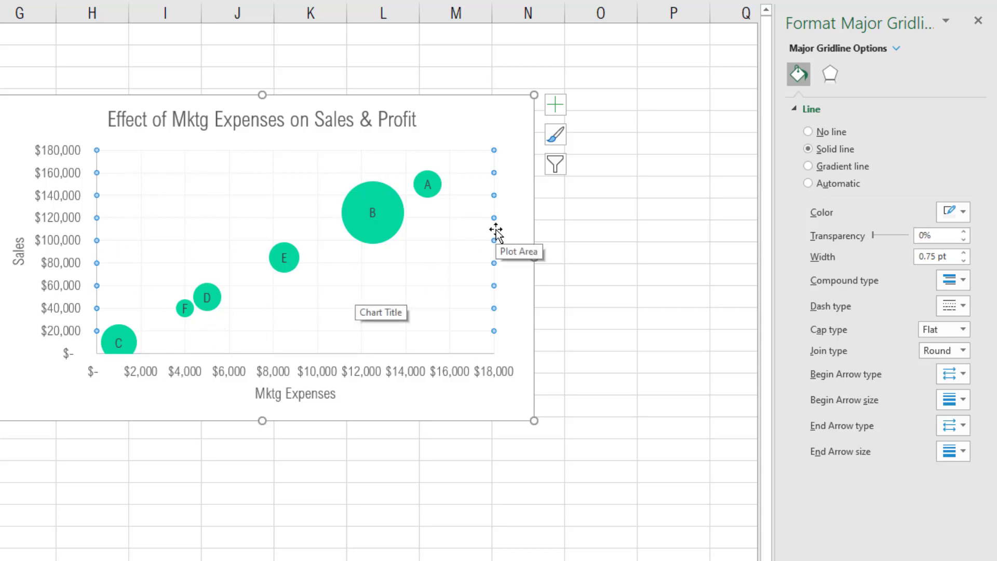
left_click(618, 219)
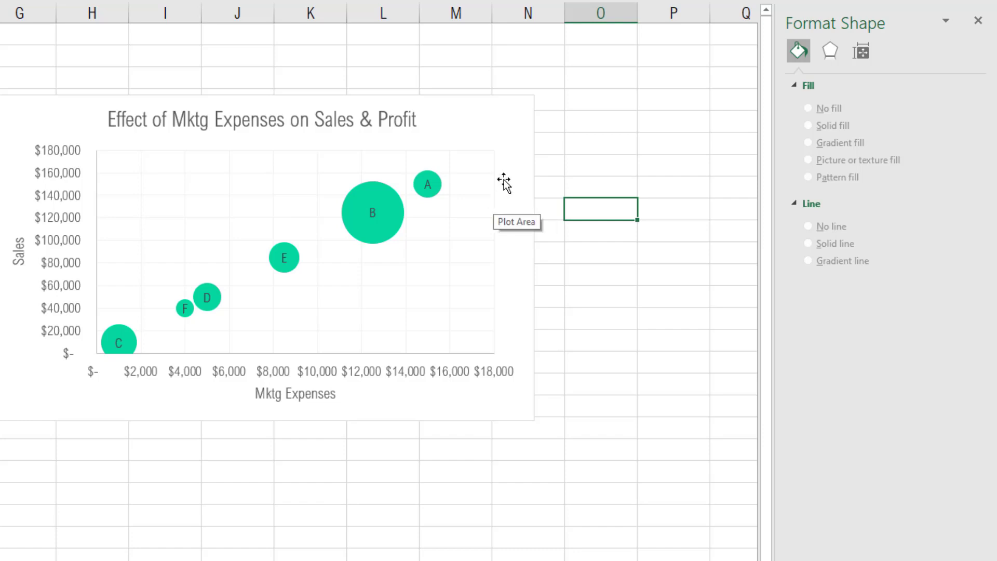
Add a text box inside the chart beside the title containing "Size of bubble = Profit".
left_click(534, 162)
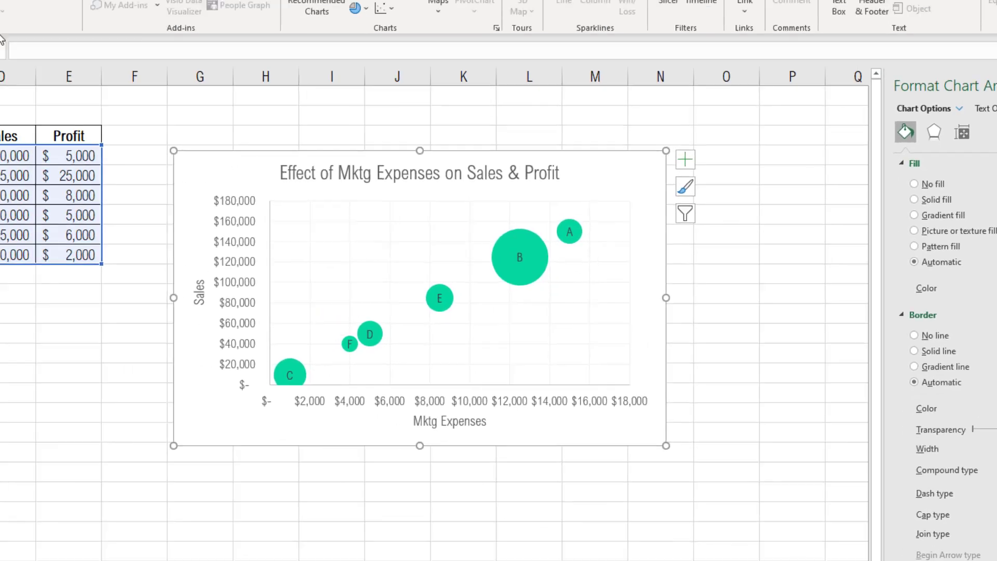
left_click(52, 31)
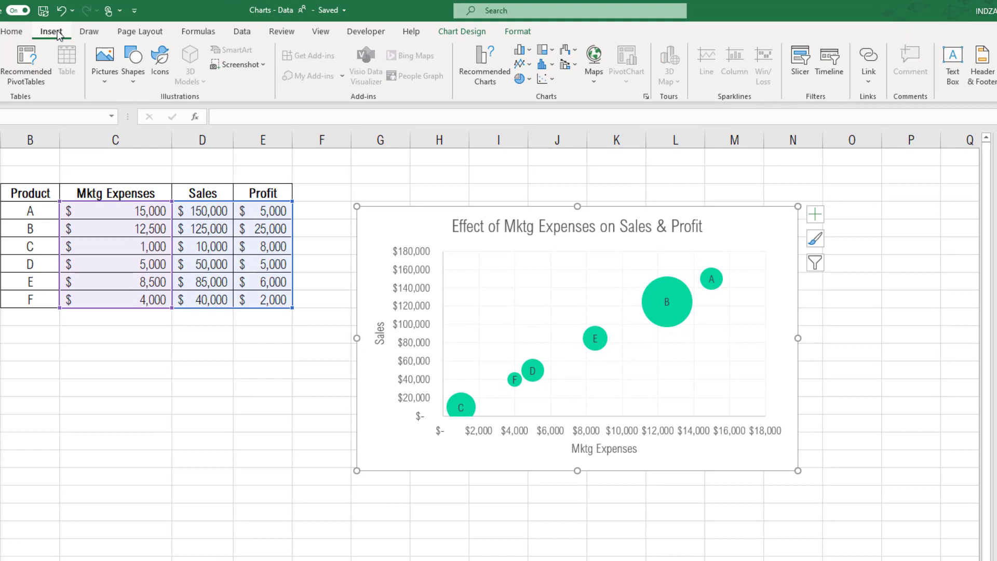
left_click(950, 61)
left_click_drag(705, 213, 787, 238)
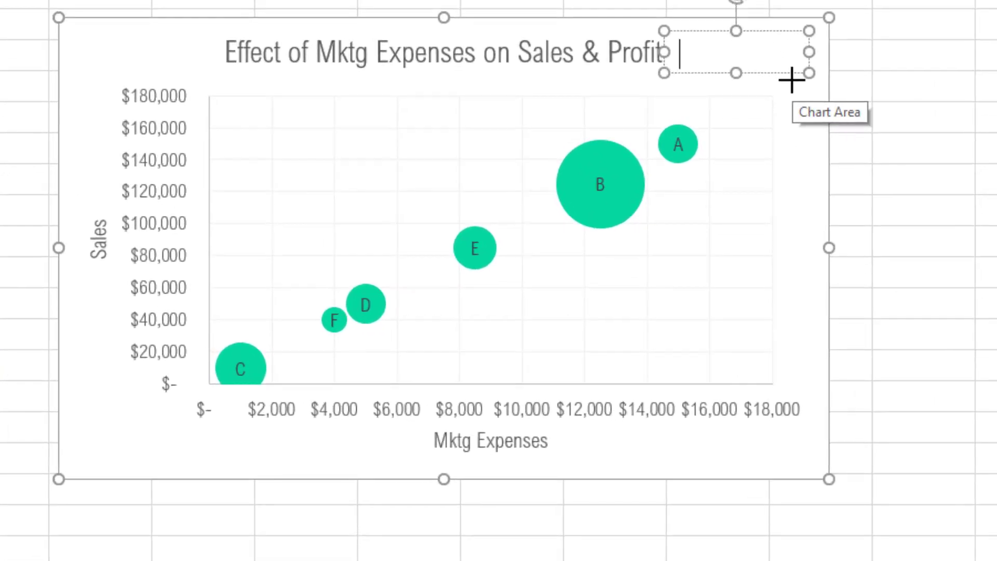
type("Size of bubble")
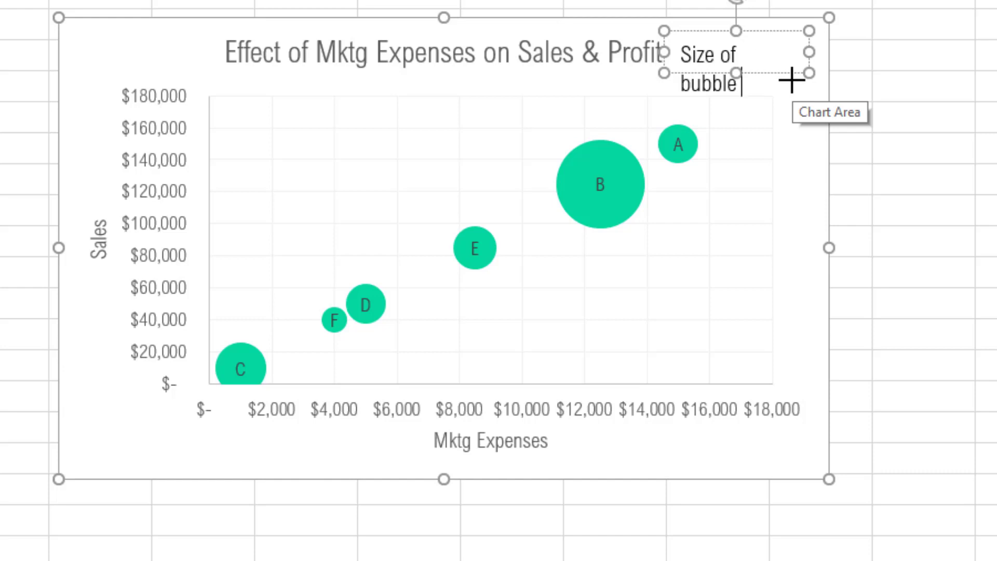
type(" = Profit")
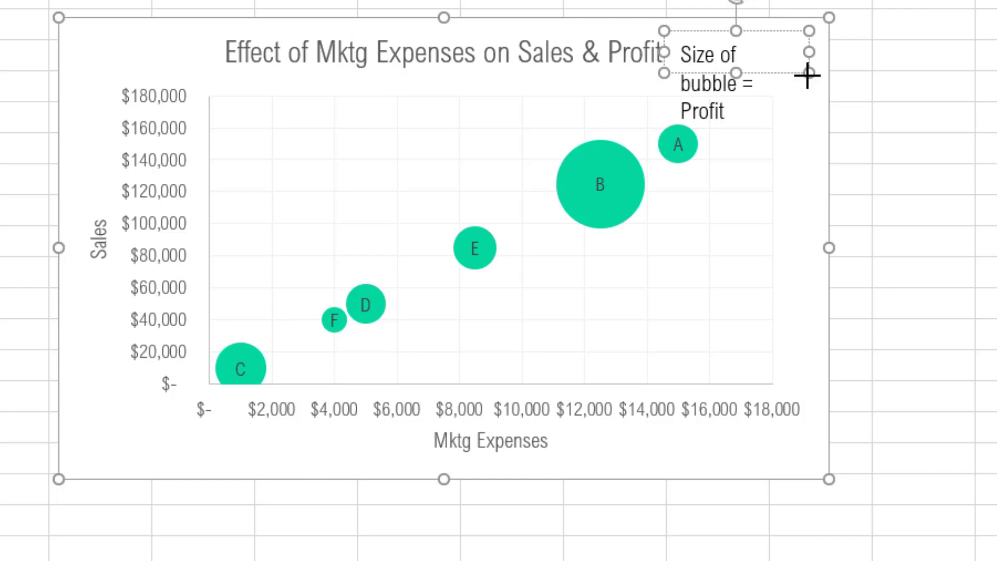
Enlarge the bubble-size text box slightly and reduce its text to 11 pt.
left_click_drag(809, 73, 819, 111)
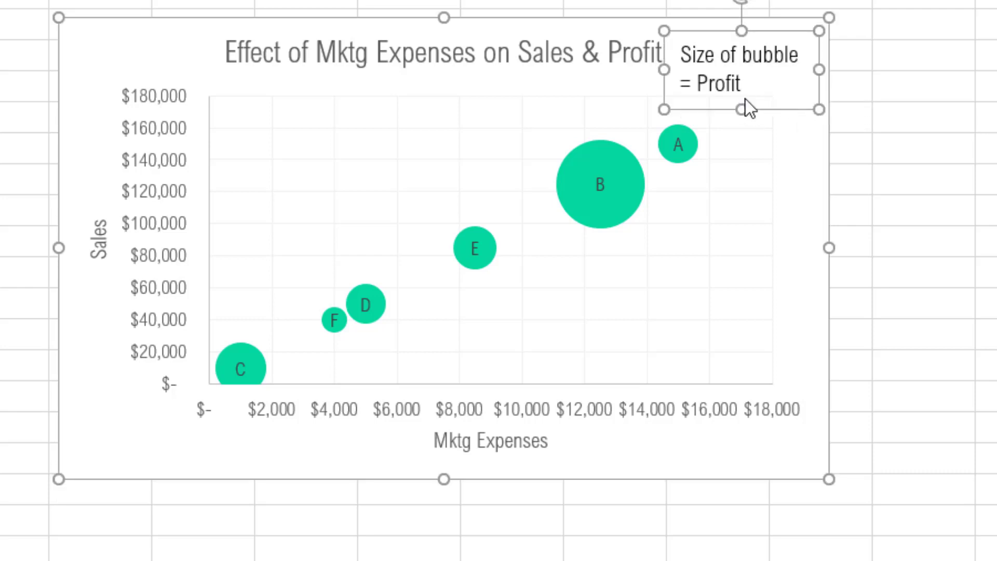
left_click(750, 78)
key("ctrl+a")
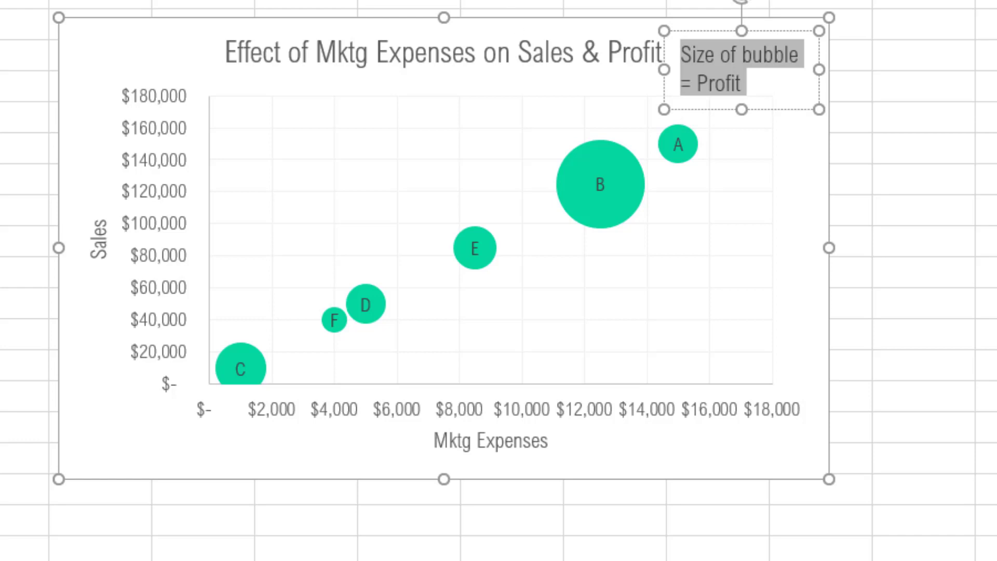
key("ctrl+bracketleft")
key("ctrl+bracketleft")
key("ctrl+bracketleft")
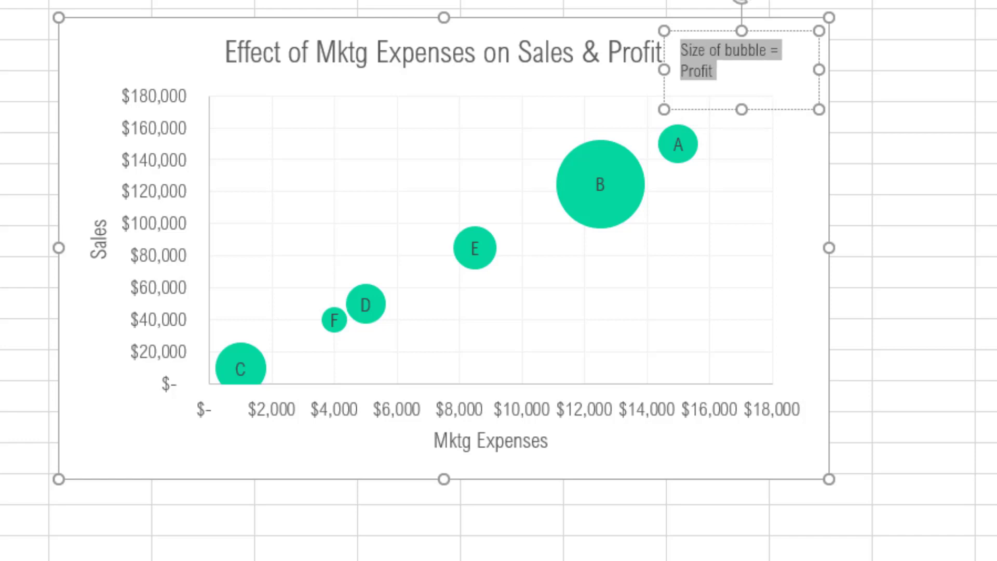
key("ctrl+bracketleft")
key("ctrl+bracketright")
key("ctrl+bracketright")
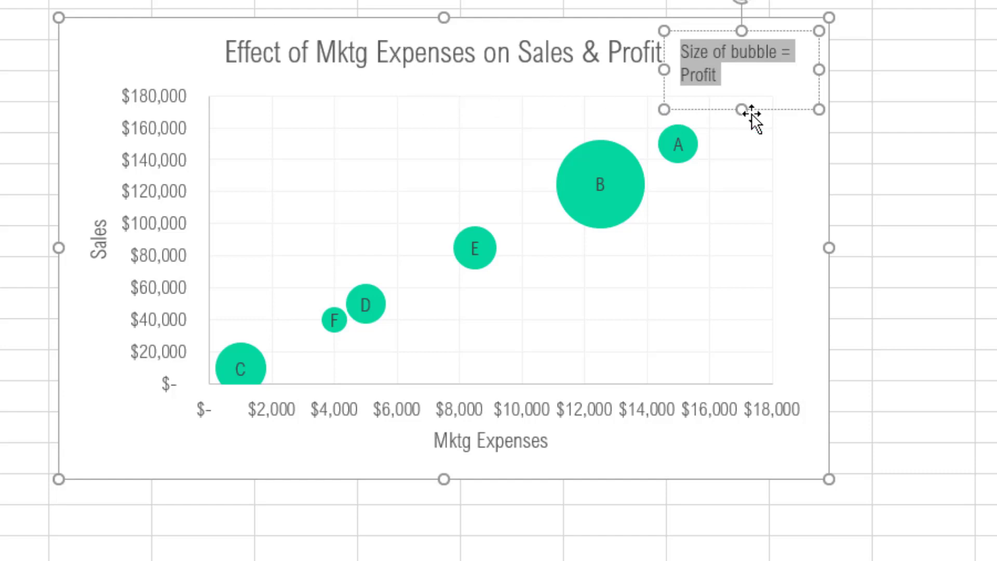
Move the text box into the empty plot area below bubble A and shift the chart title toward the chart's left edge.
left_click_drag(762, 109, 774, 329)
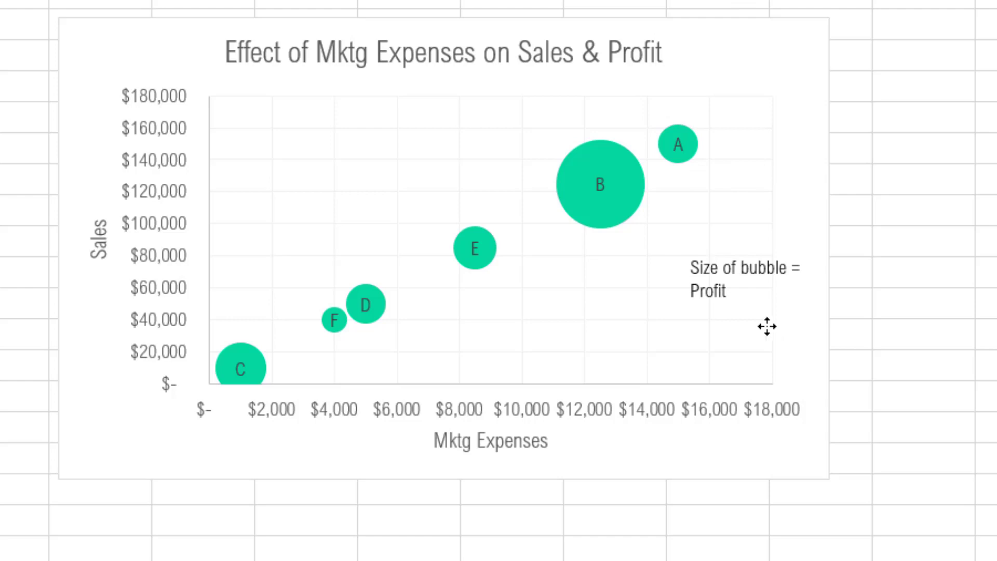
left_click(493, 52)
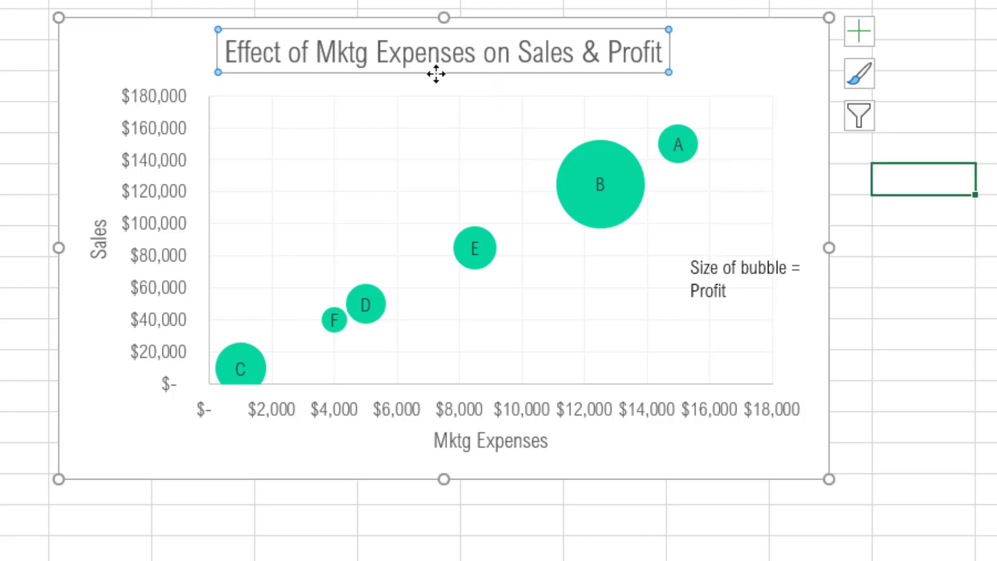
left_click_drag(432, 74, 322, 73)
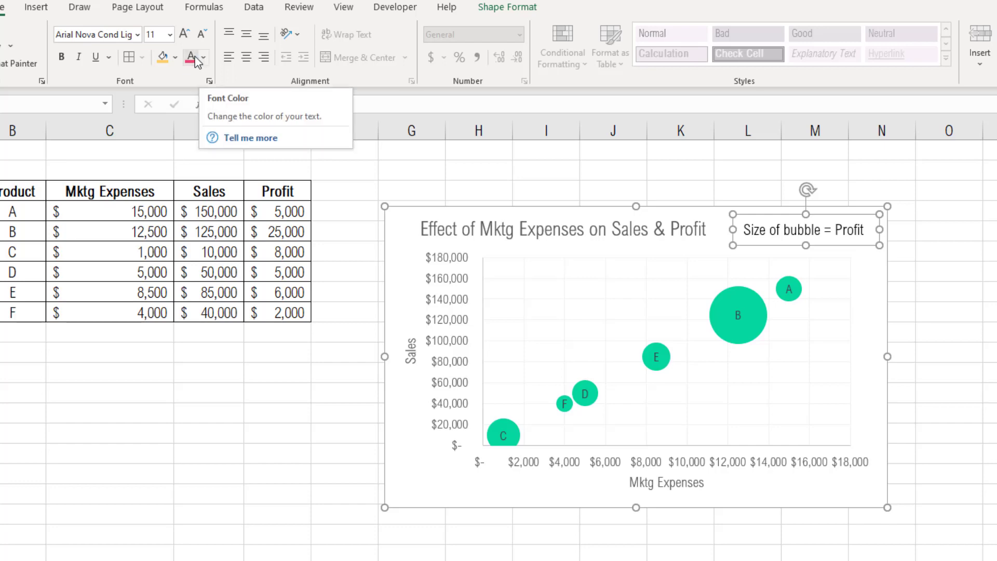
Color the "Size of bubble = Profit" text the same green as the bubbles.
left_click(196, 58)
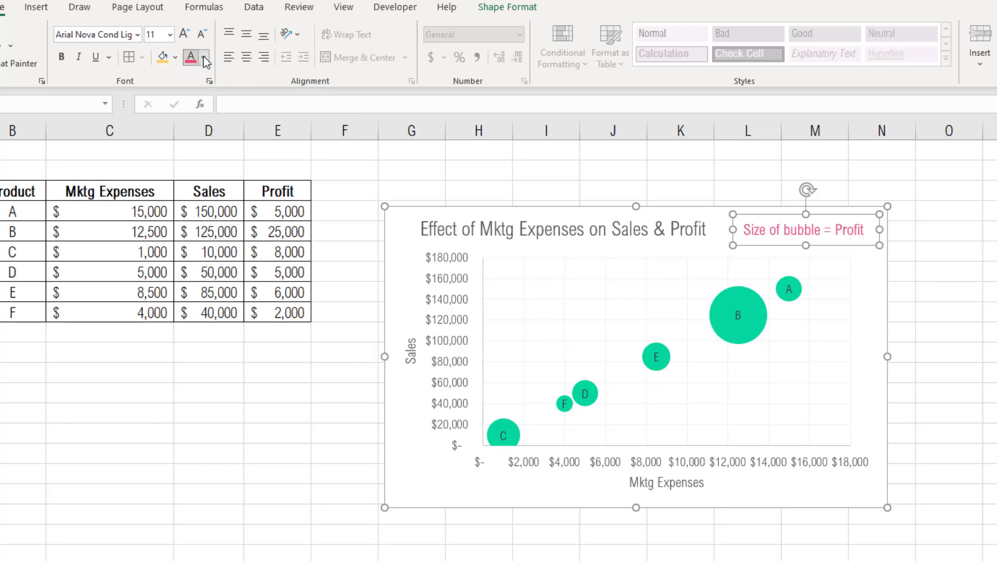
left_click(203, 58)
left_click(262, 118)
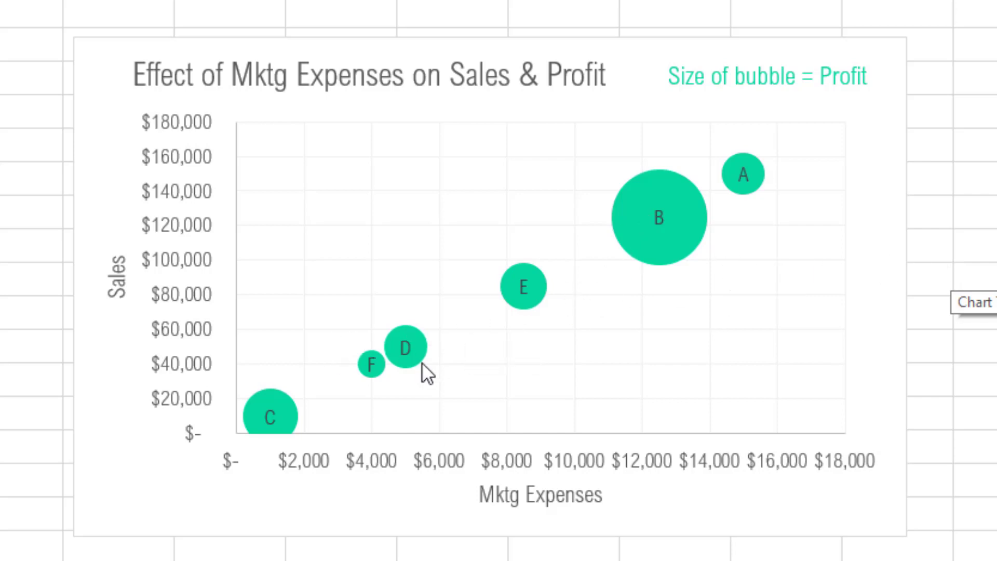
Set product B's marketing expenses to 14000 and its sales to 140000 in the data table.
left_click(186, 265)
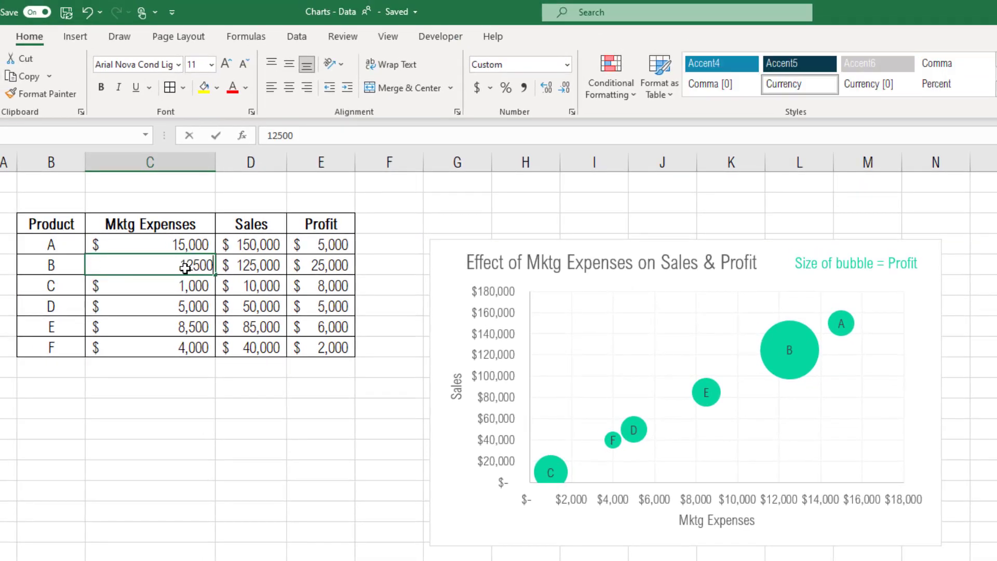
type("14000")
key("Tab")
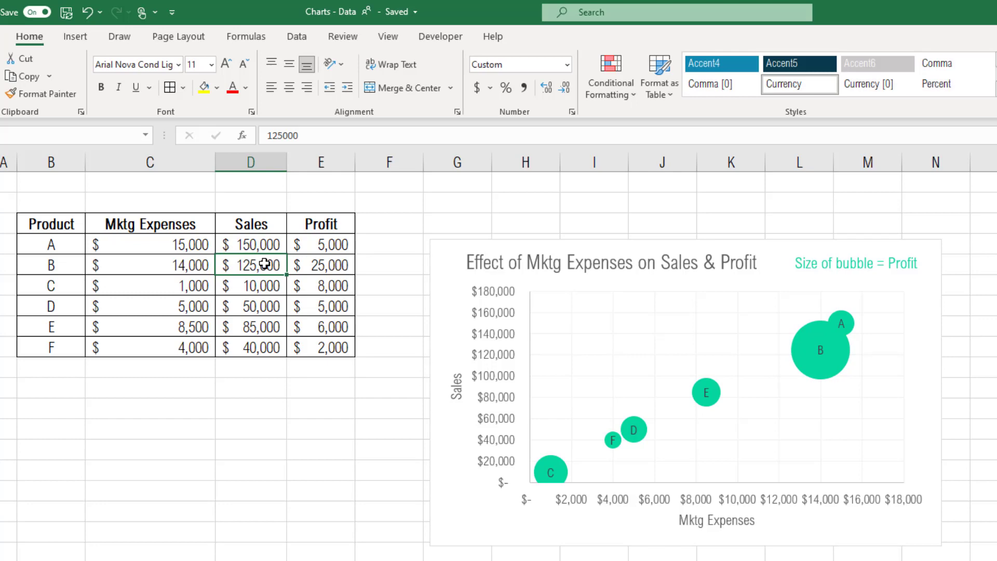
type("140,00")
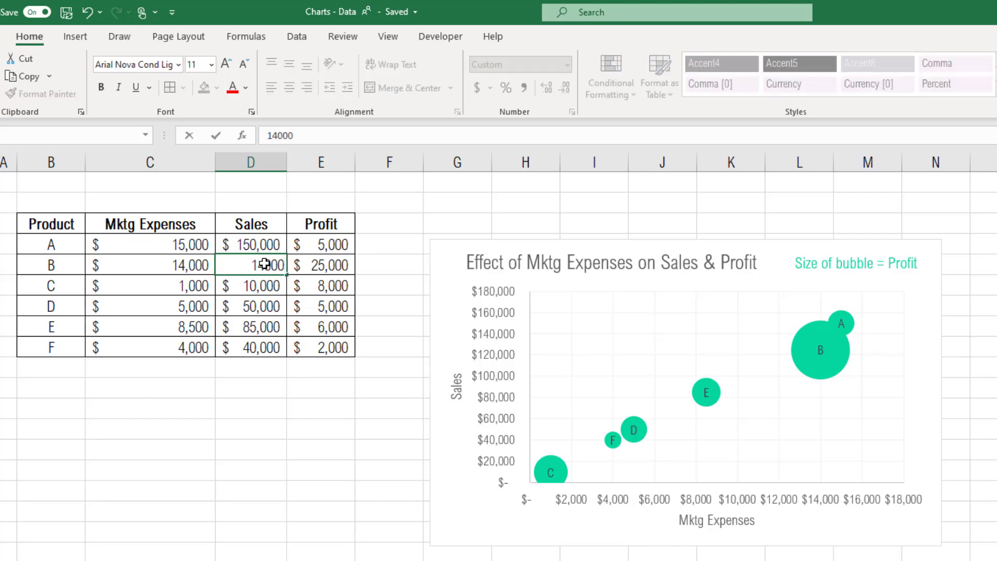
type("0")
key("Tab")
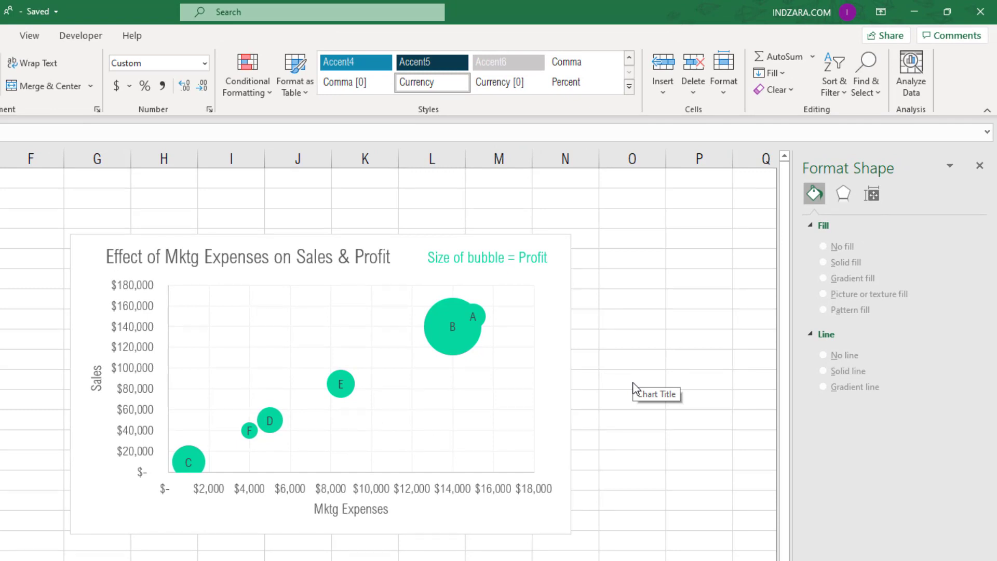
Try scaling the bubble size of the series to 50 and deselect the chart.
mouse_move(472, 340)
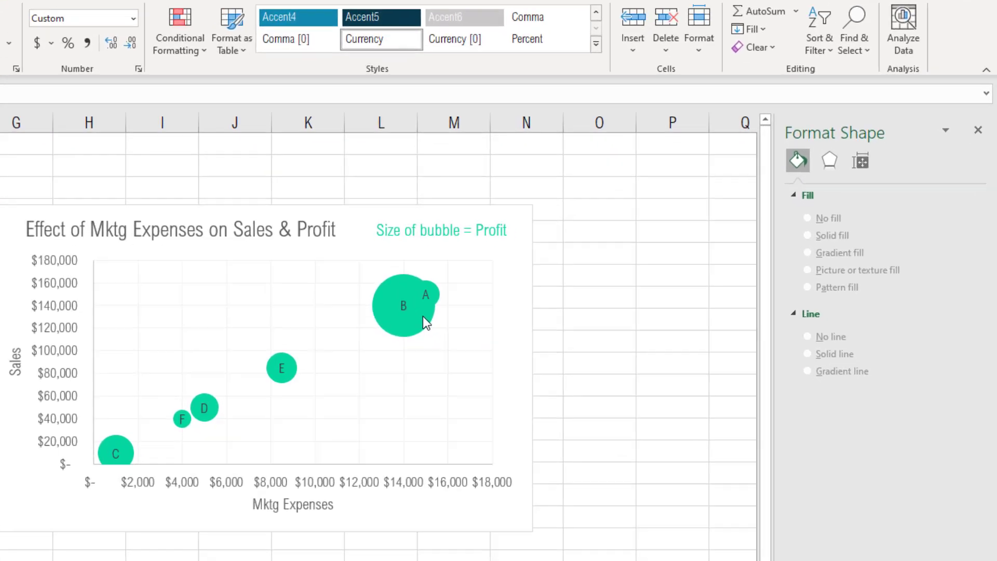
left_click(472, 341)
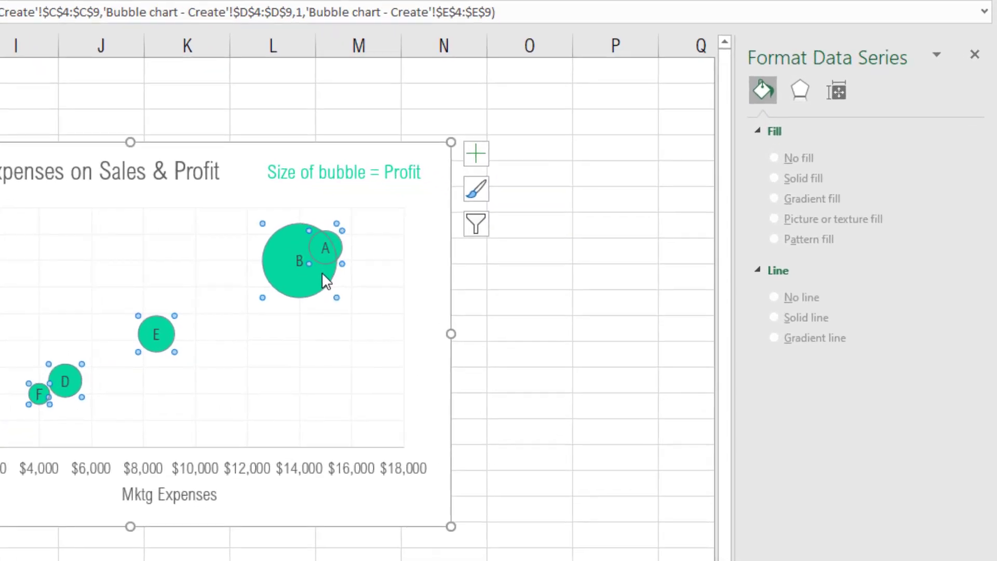
right_click(322, 272)
left_click(419, 473)
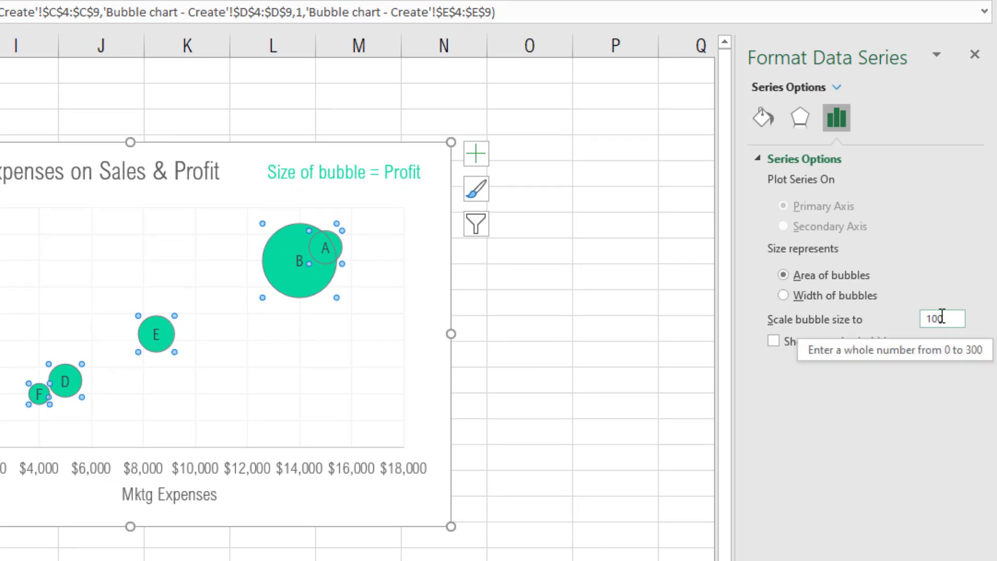
left_click_drag(938, 319, 921, 326)
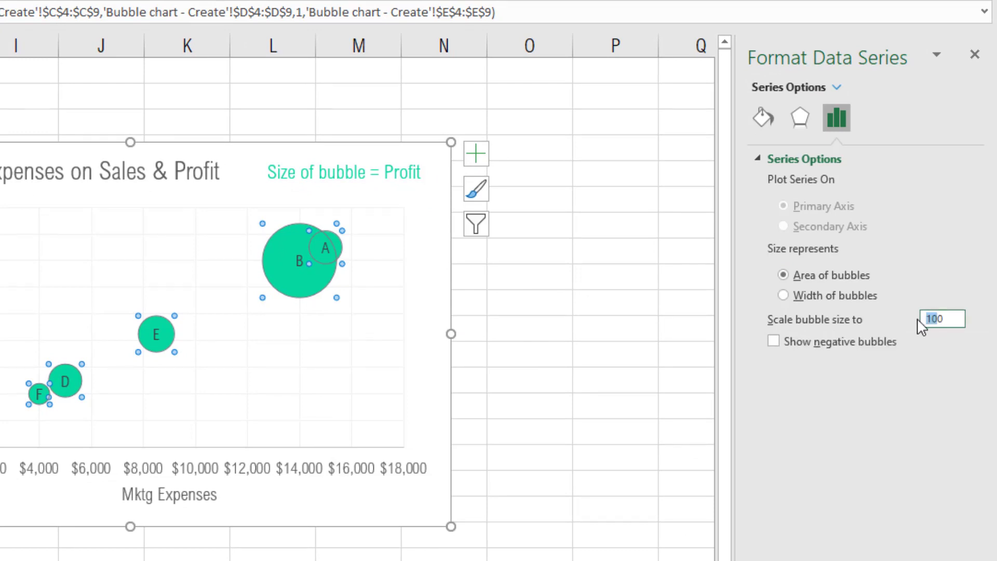
left_click(957, 318)
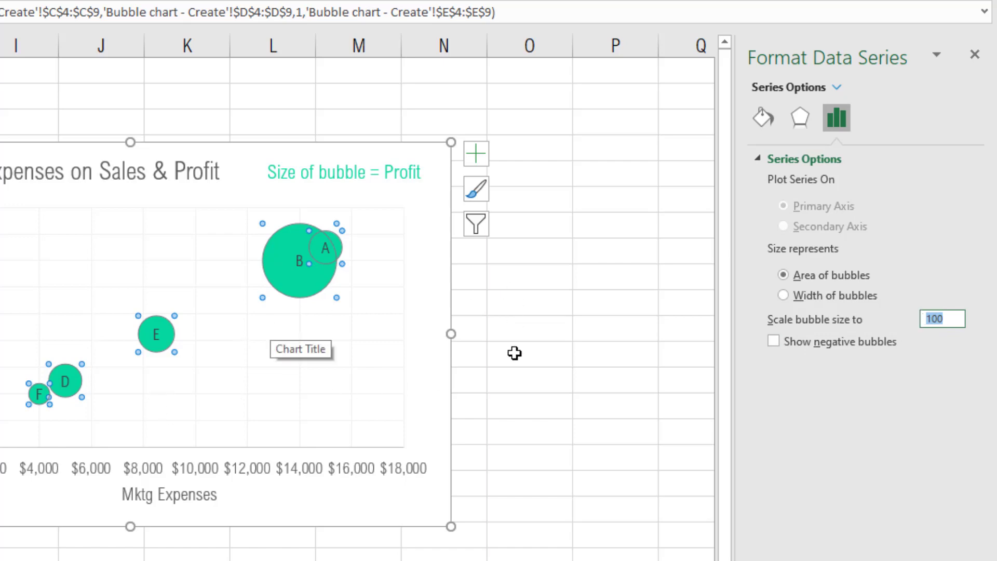
type("50")
key("Return")
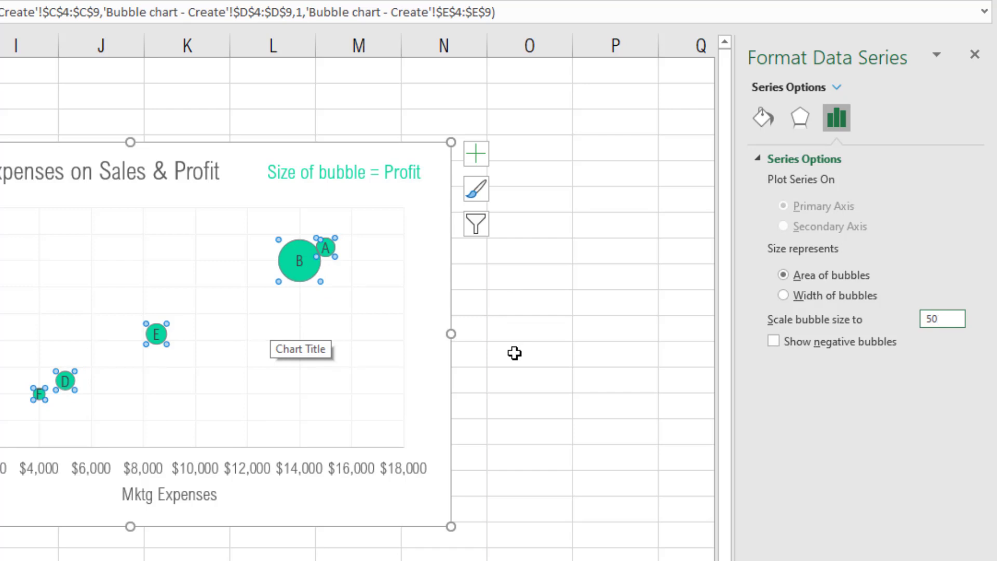
left_click(543, 328)
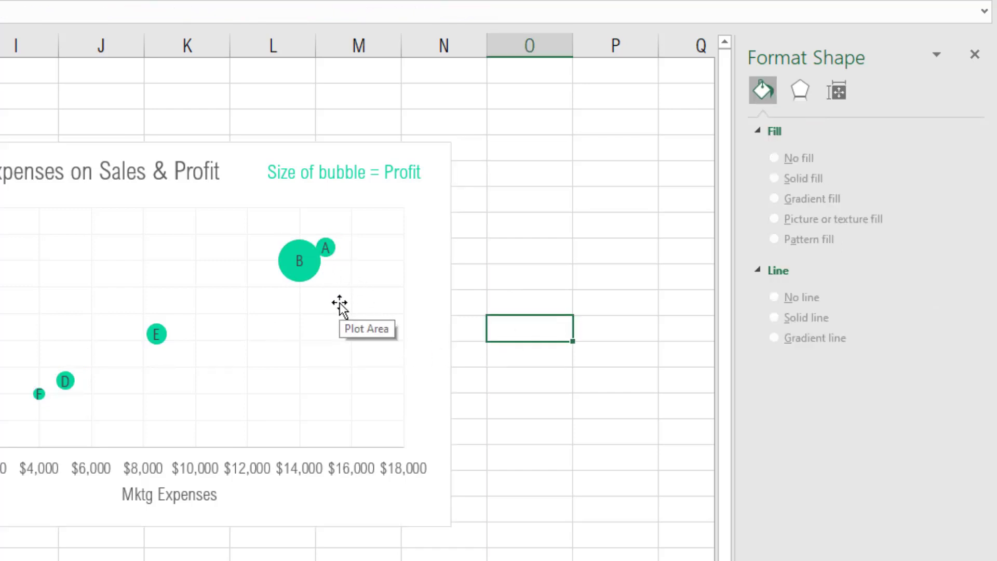
Return the bubble size scale of the series to 100 and deselect the chart.
left_click(316, 276)
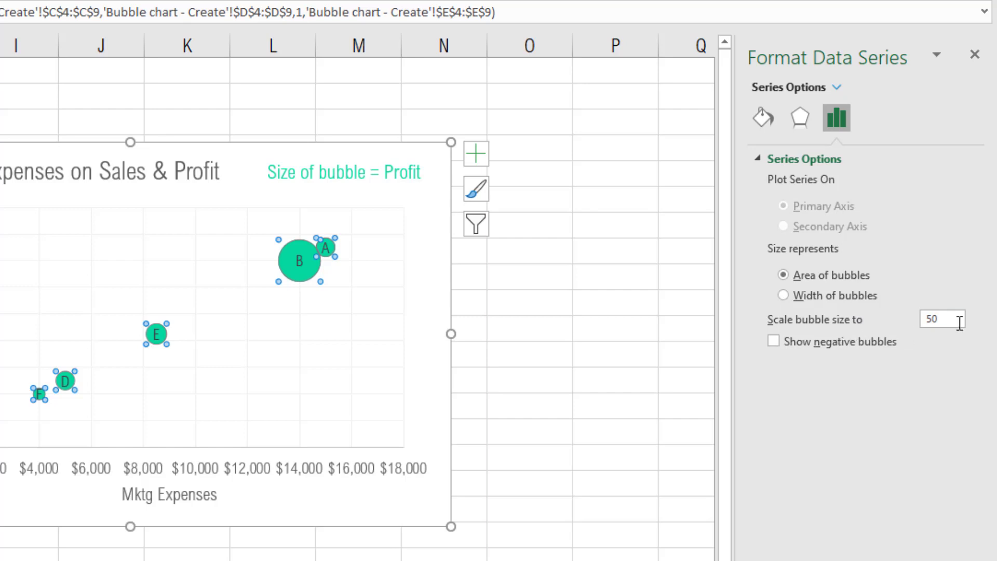
left_click_drag(959, 320, 935, 320)
type("100")
left_click(612, 309)
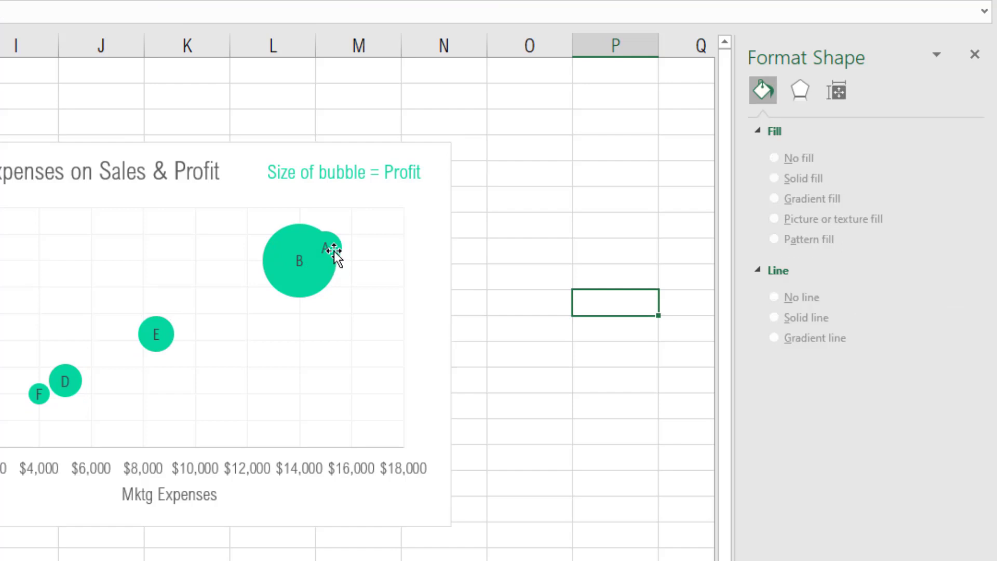
Try a 30% transparency on the solid fill of the bubble series and deselect the chart.
left_click(333, 251)
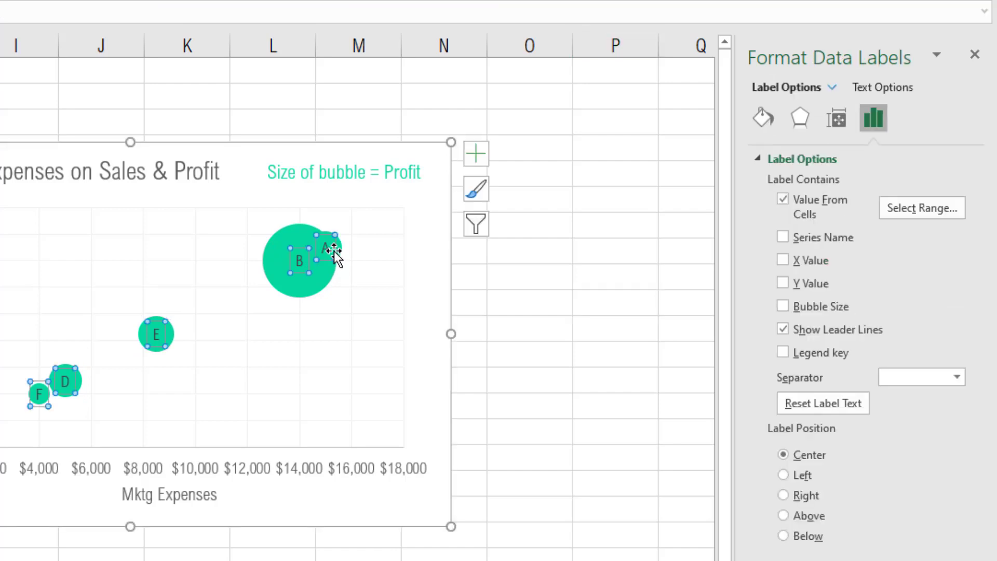
left_click(331, 283)
right_click(331, 283)
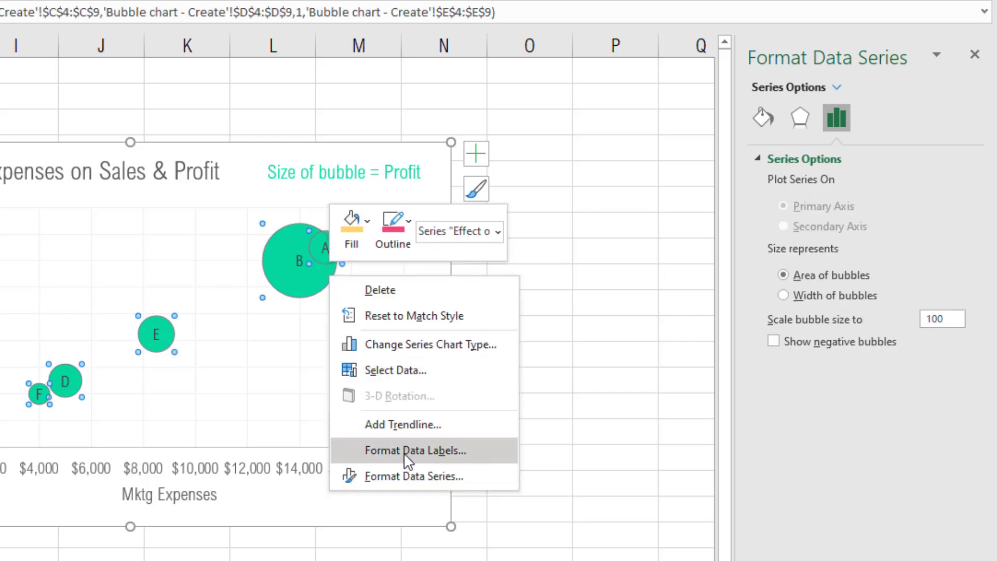
left_click(404, 470)
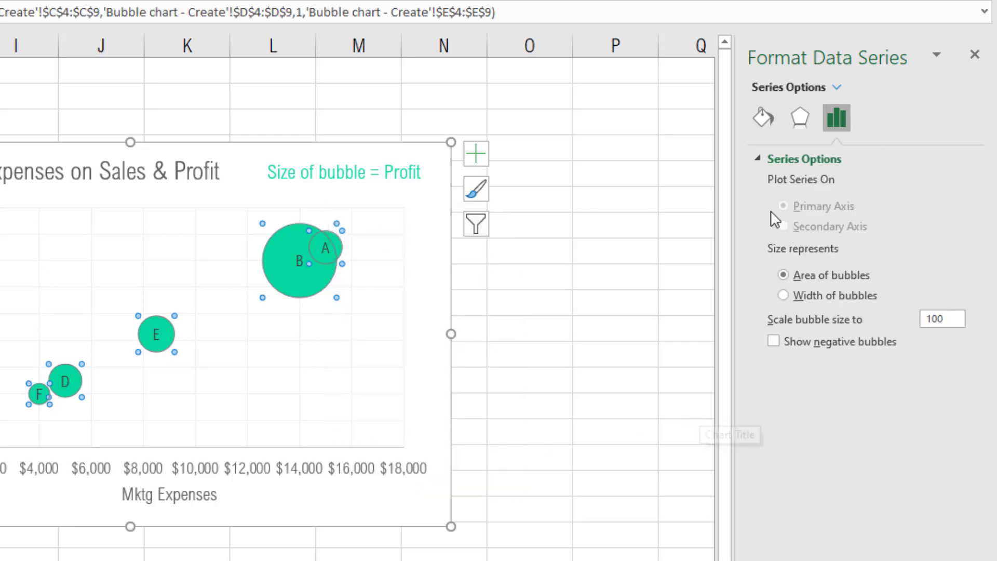
left_click(763, 119)
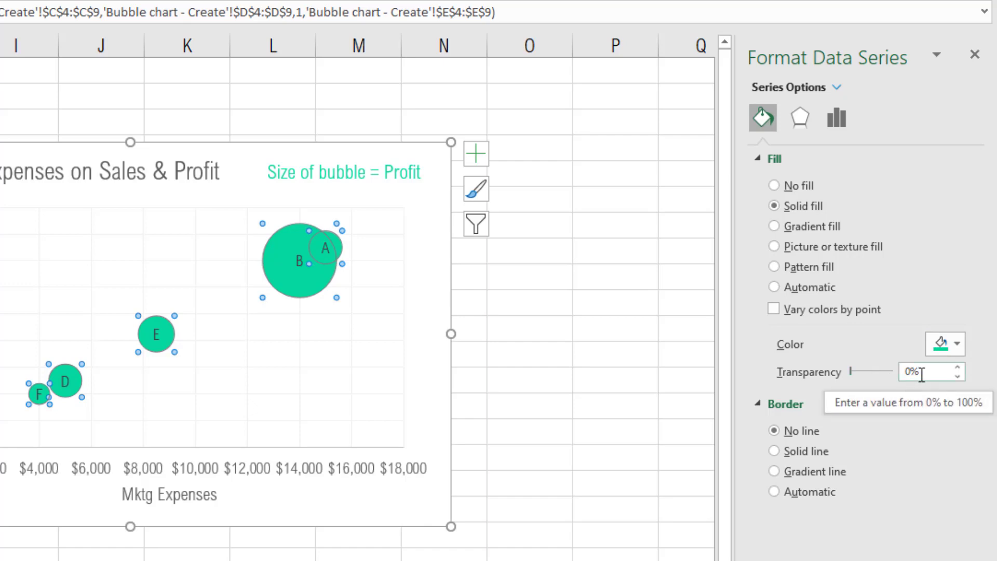
left_click(905, 378)
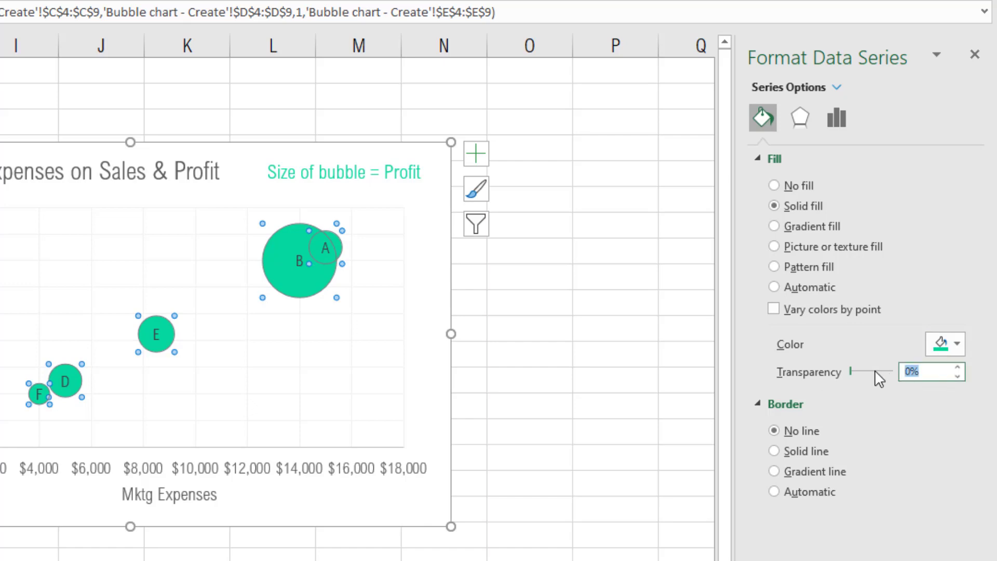
type("30")
key("Return")
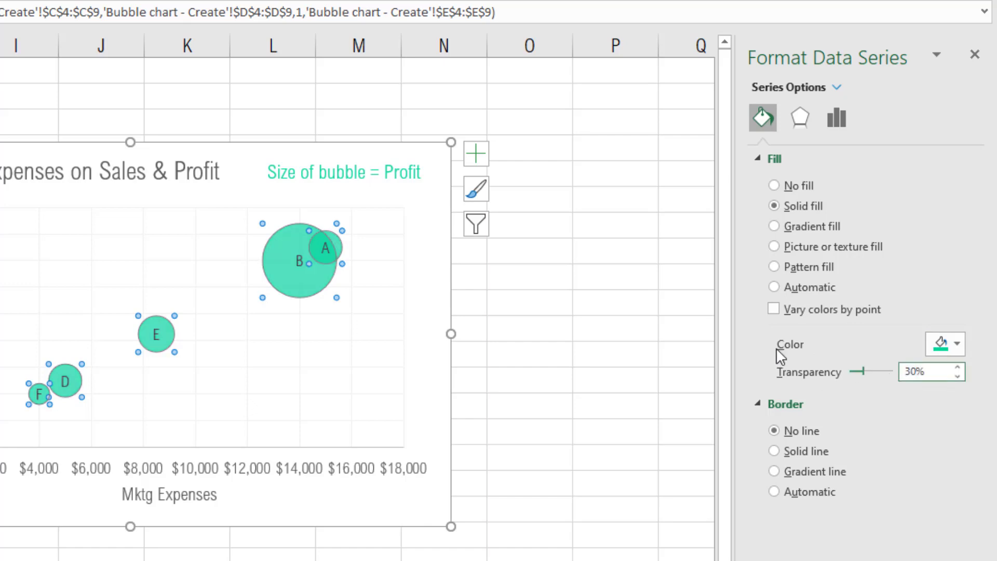
left_click(566, 300)
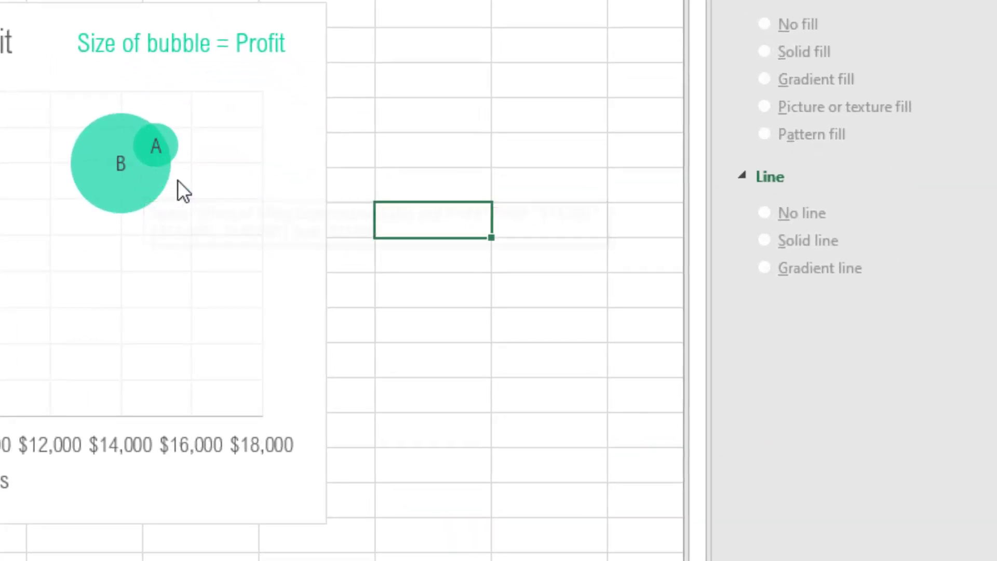
Set the fill transparency of the bubble series to 50% and deselect the chart.
left_click(152, 197)
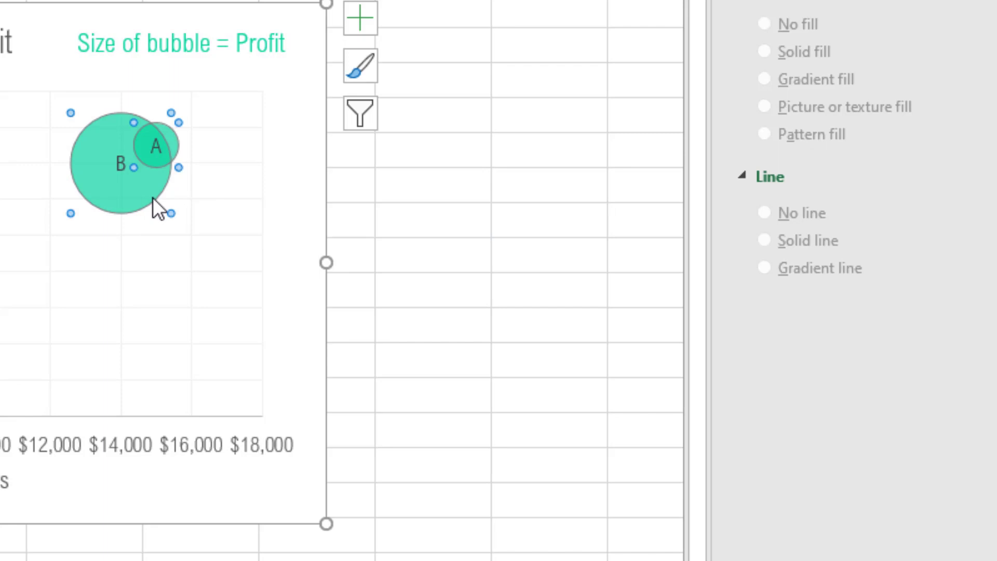
right_click(156, 208)
left_click(297, 460)
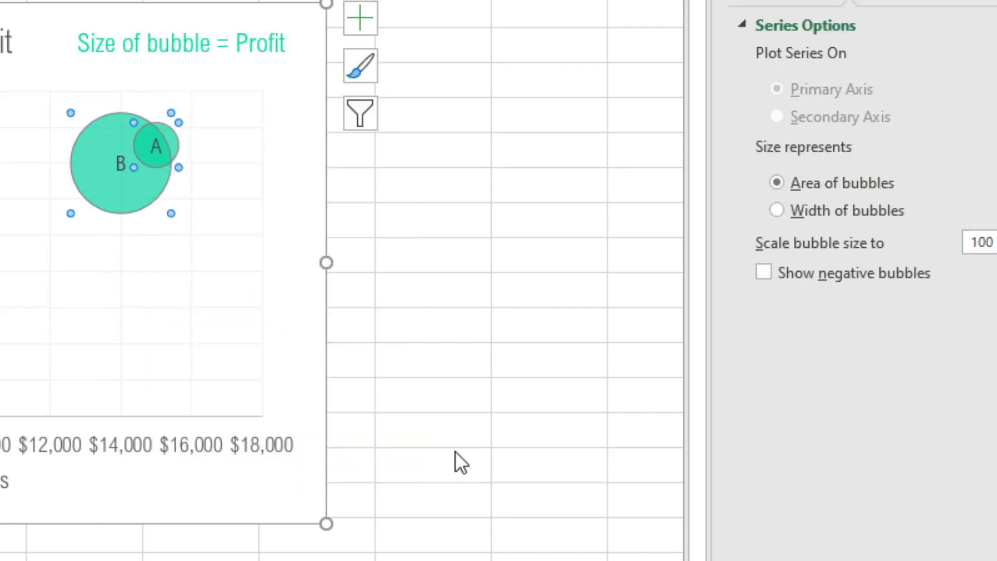
left_click(754, 1)
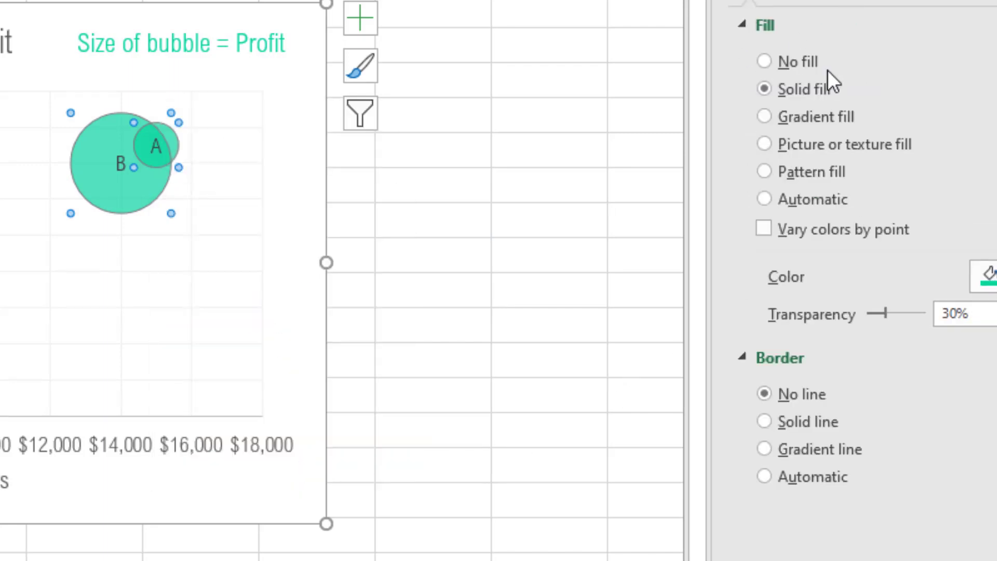
left_click_drag(993, 315, 873, 311)
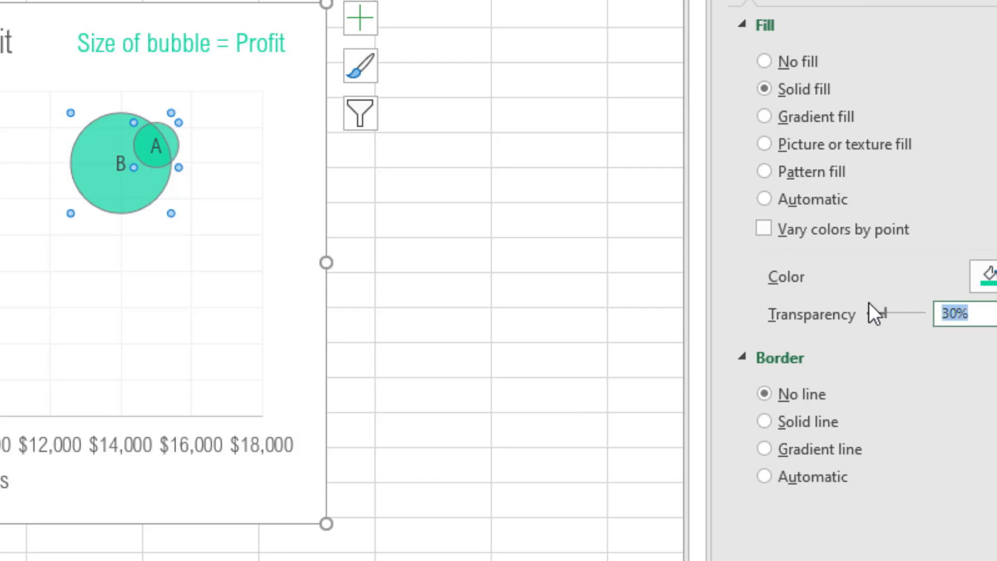
type("50")
key("Tab")
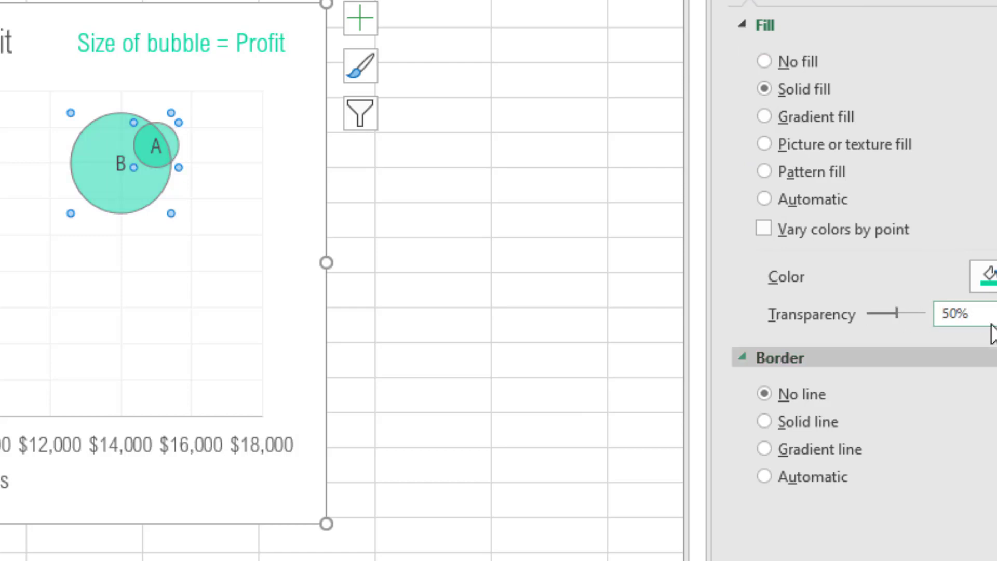
left_click(514, 208)
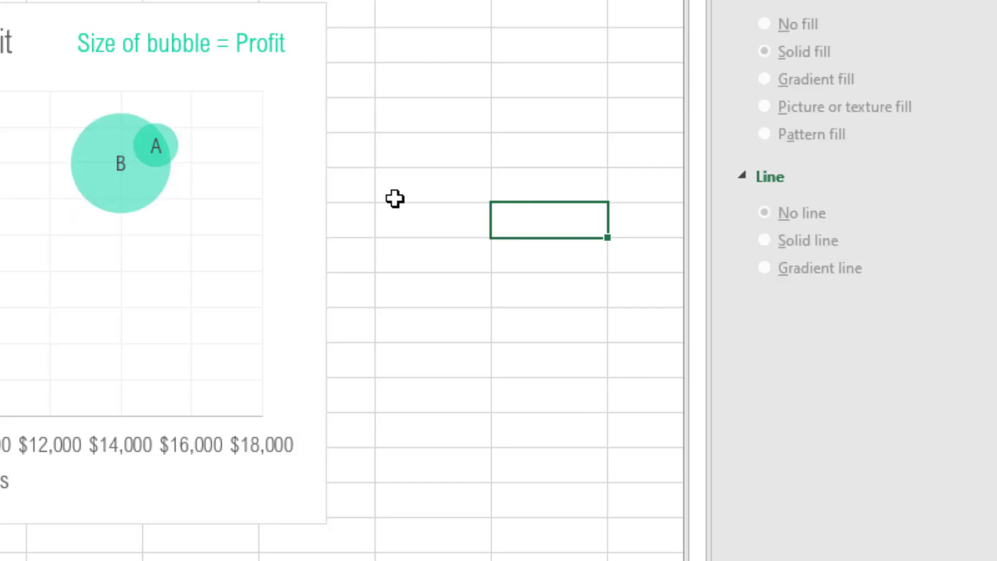